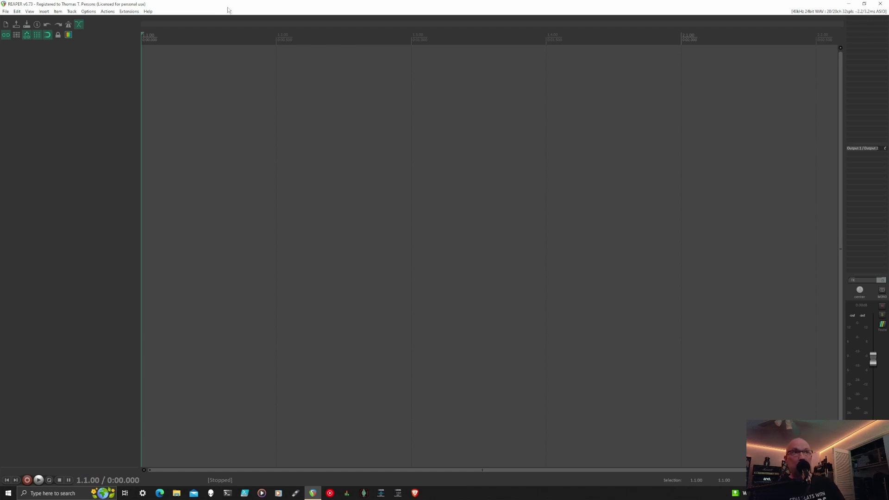
- Add three tracks and name all four Training, Amp Captures, Test and Check, and Source Amp
{"action": "key", "text": "ctrl+t"}
{"action": "key", "text": "ctrl+t"}
{"action": "key", "text": "ctrl+t"}
{"action": "key", "text": "ctrl+t"}
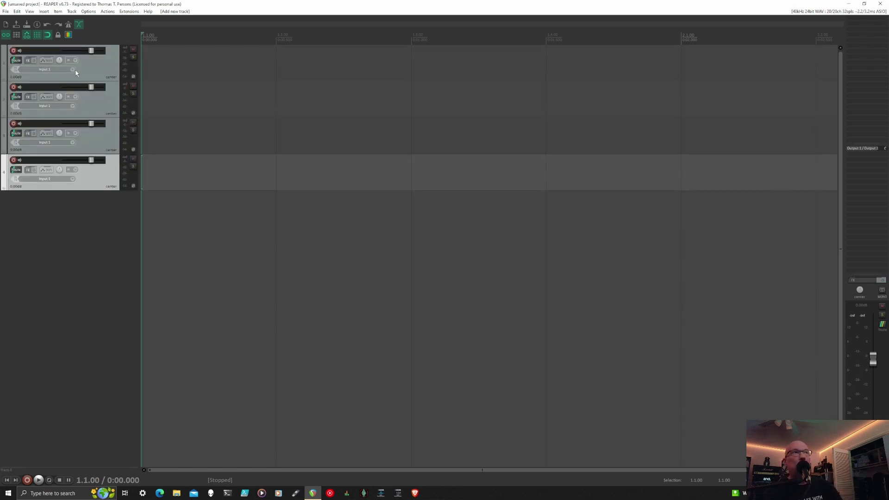
{"action": "double_click", "coordinate": [51, 51]}
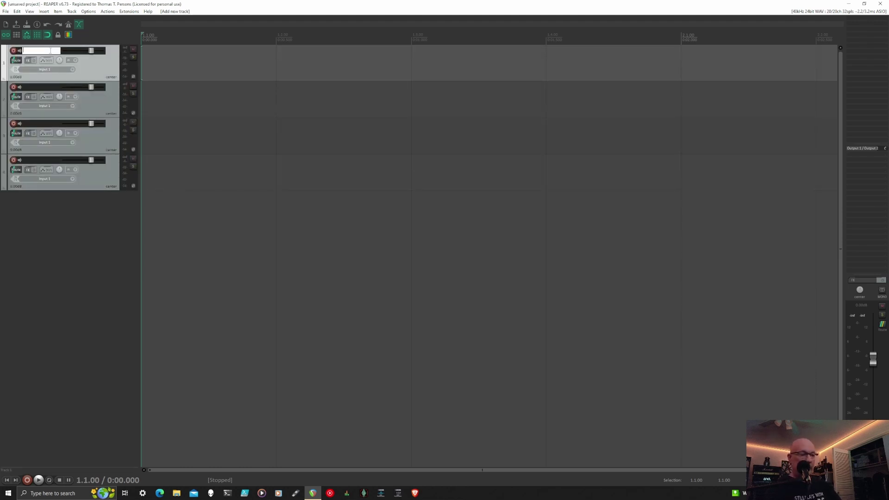
{"action": "type", "text": "Training"}
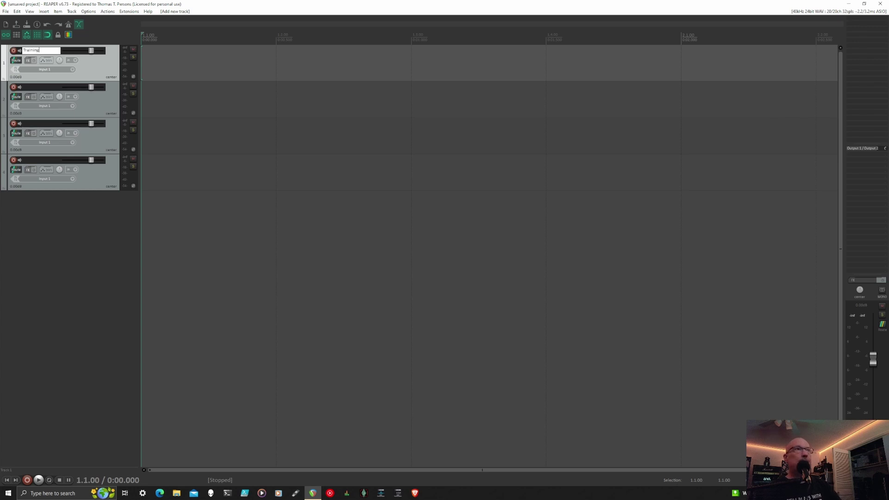
{"action": "key", "text": "Tab"}
{"action": "type", "text": "Am"}
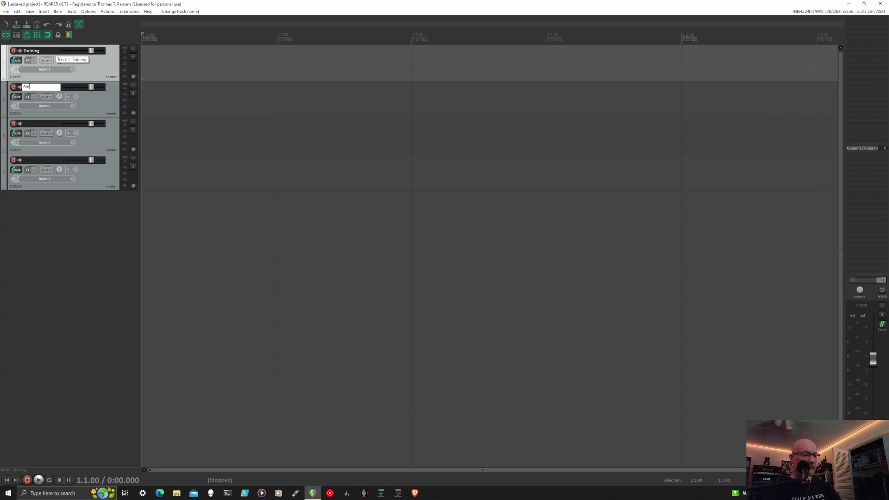
{"action": "type", "text": "p Captures"}
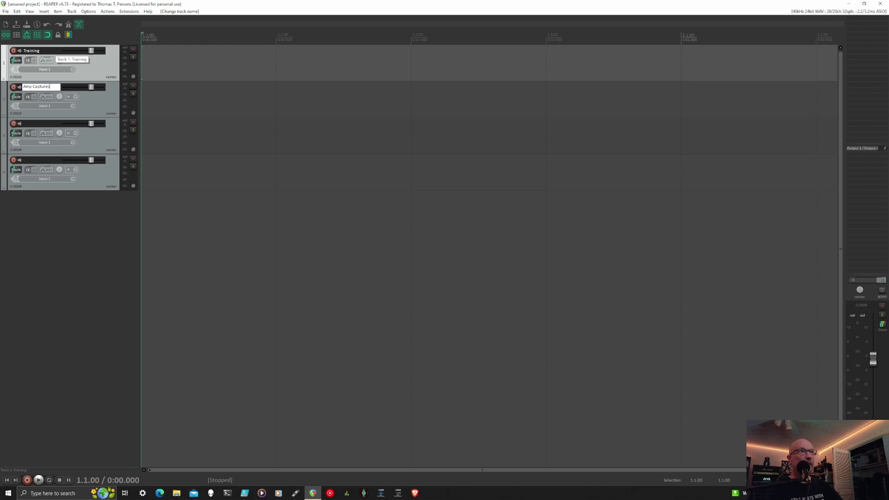
{"action": "key", "text": "Tab"}
{"action": "type", "text": "T"}
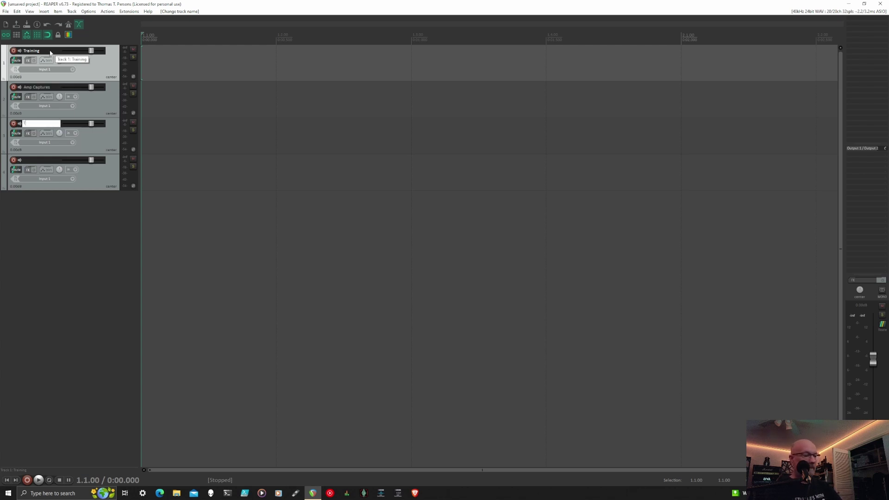
{"action": "type", "text": "est and Check"}
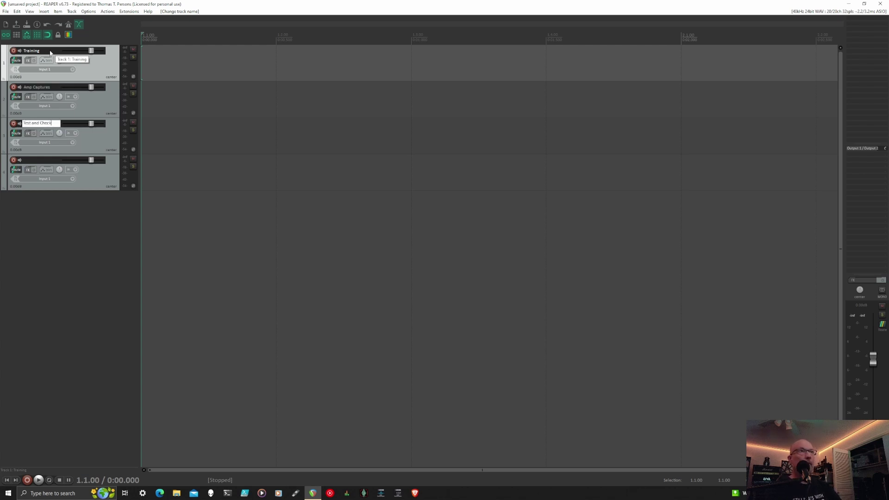
{"action": "key", "text": "Tab"}
{"action": "type", "text": "Sou"}
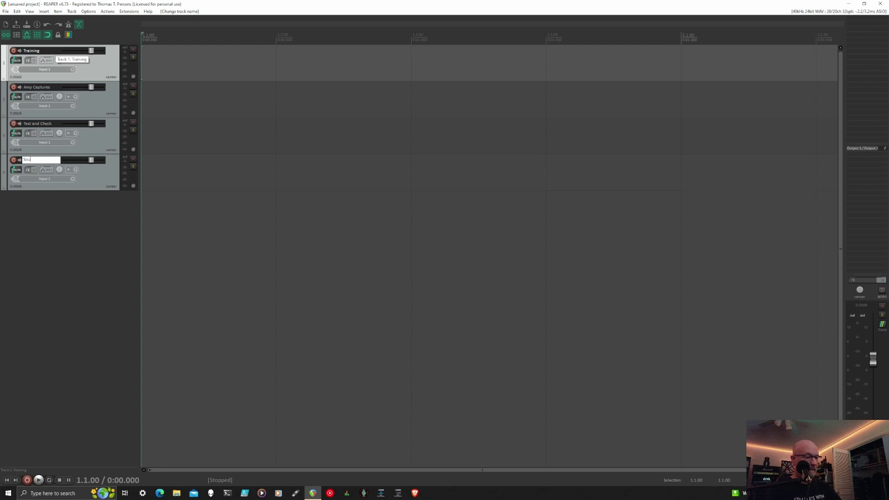
{"action": "type", "text": "rce Amp"}
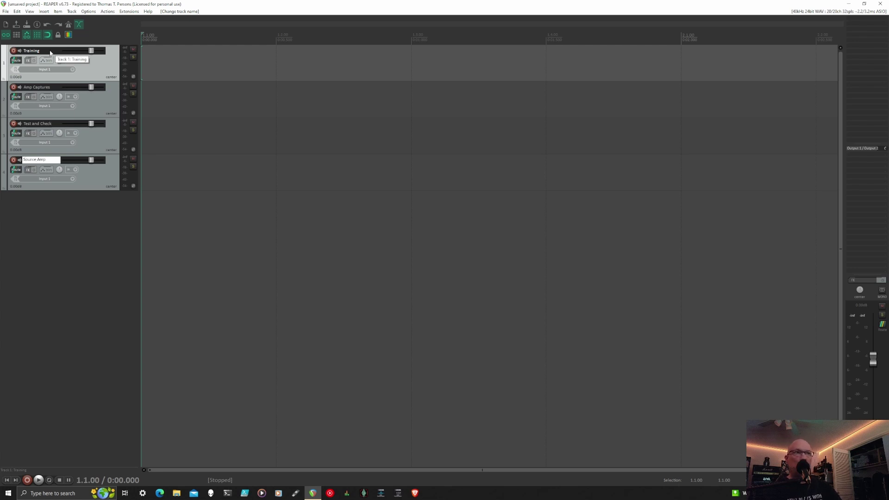
{"action": "key", "text": "Return"}
- Give the Training track a green custom colour and Amp Captures a purple one
{"action": "right_click", "coordinate": [99, 70]}
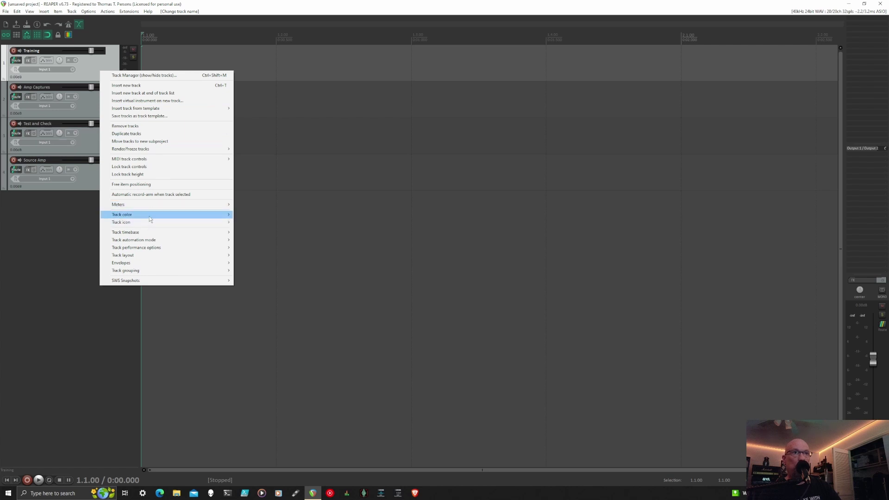
{"action": "mouse_move", "coordinate": [154, 216]}
{"action": "left_click", "coordinate": [258, 215]}
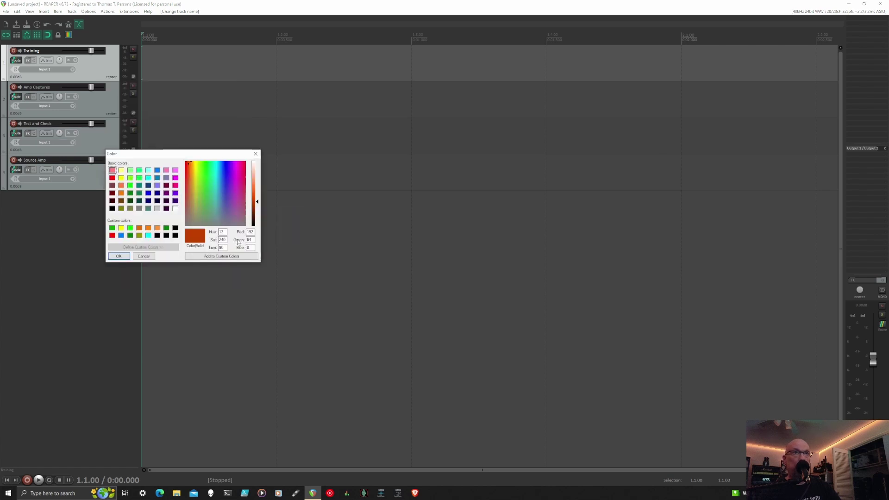
{"action": "left_click", "coordinate": [130, 193]}
{"action": "left_click", "coordinate": [119, 256]}
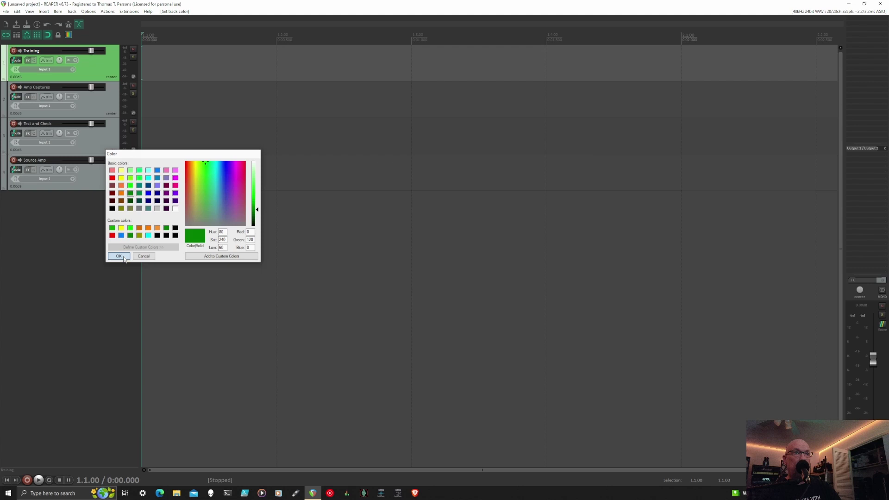
{"action": "right_click", "coordinate": [101, 110]}
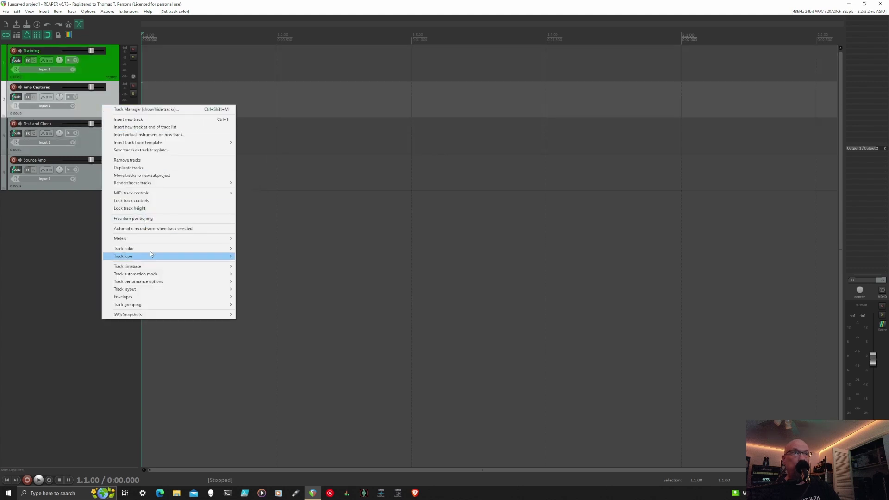
{"action": "mouse_move", "coordinate": [155, 249]}
{"action": "left_click", "coordinate": [265, 250]}
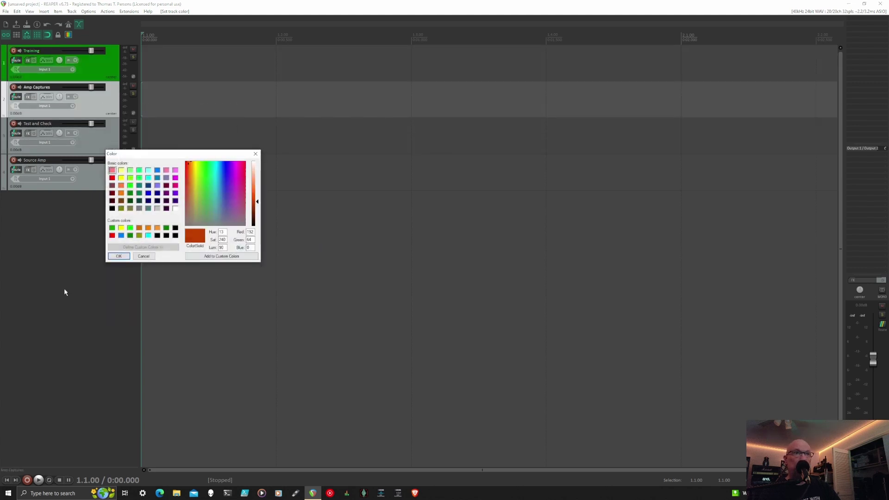
{"action": "left_click", "coordinate": [175, 193]}
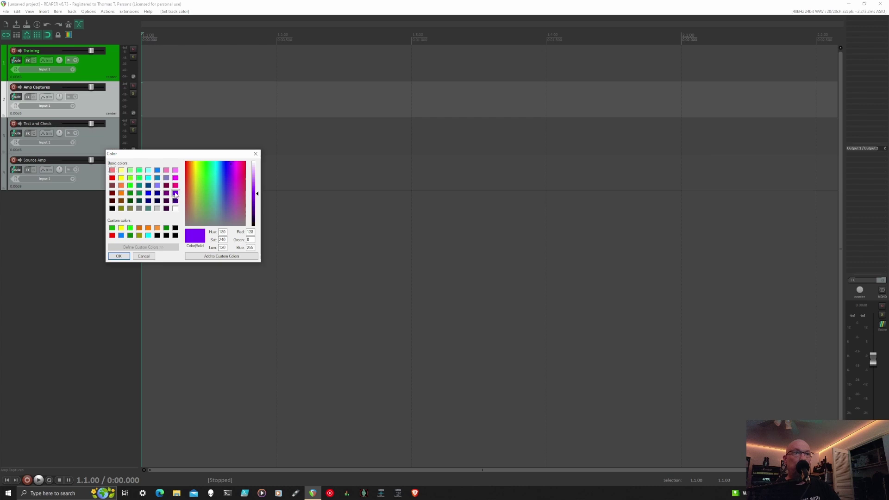
{"action": "left_click", "coordinate": [118, 256]}
- Give the Test and Check track an orange custom colour and Source Amp a red one
{"action": "right_click", "coordinate": [107, 147]}
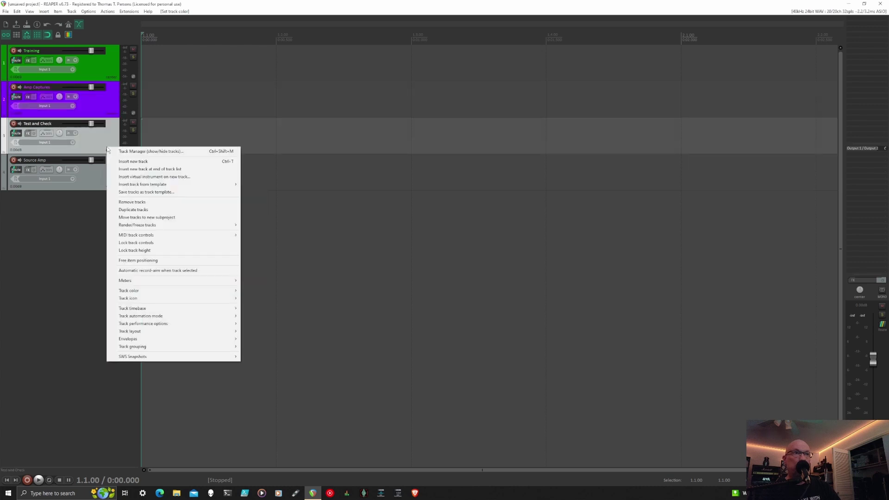
{"action": "mouse_move", "coordinate": [171, 290]}
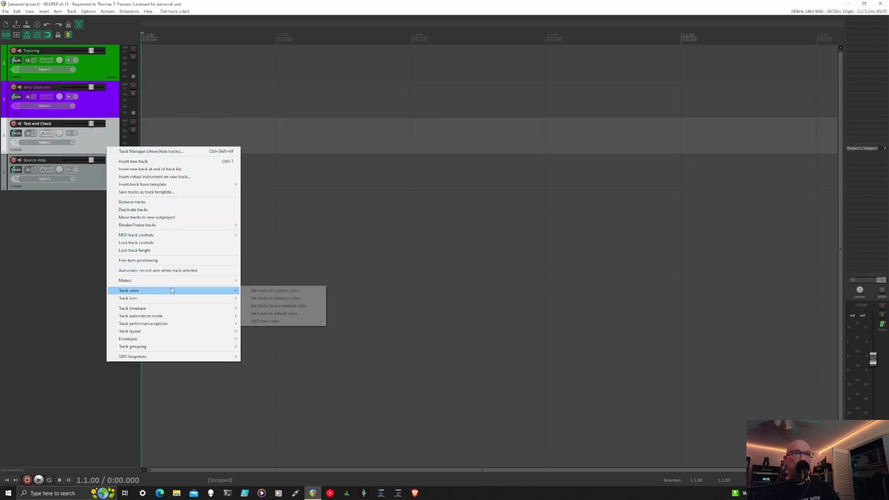
{"action": "left_click", "coordinate": [256, 290]}
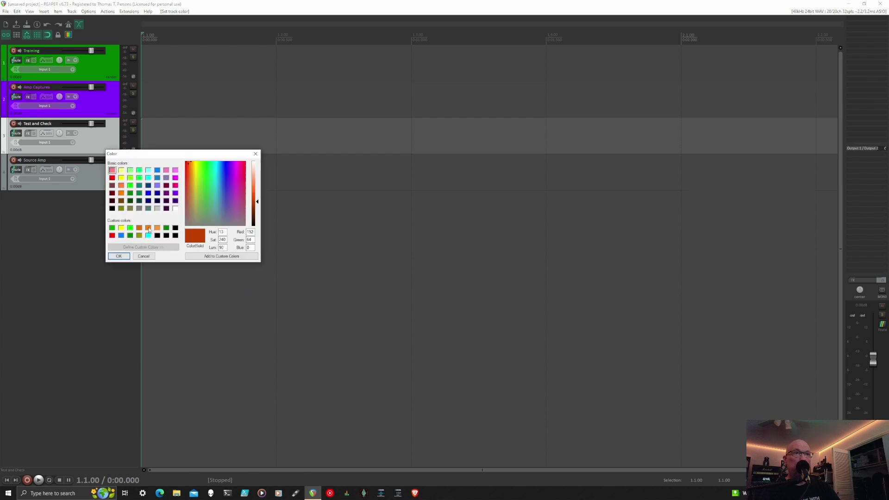
{"action": "left_click", "coordinate": [122, 193]}
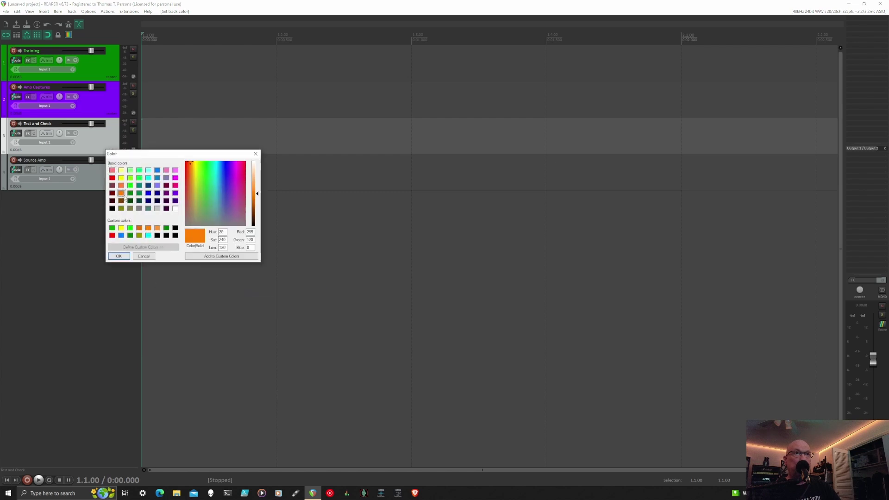
{"action": "left_click", "coordinate": [118, 256]}
{"action": "right_click", "coordinate": [88, 179]}
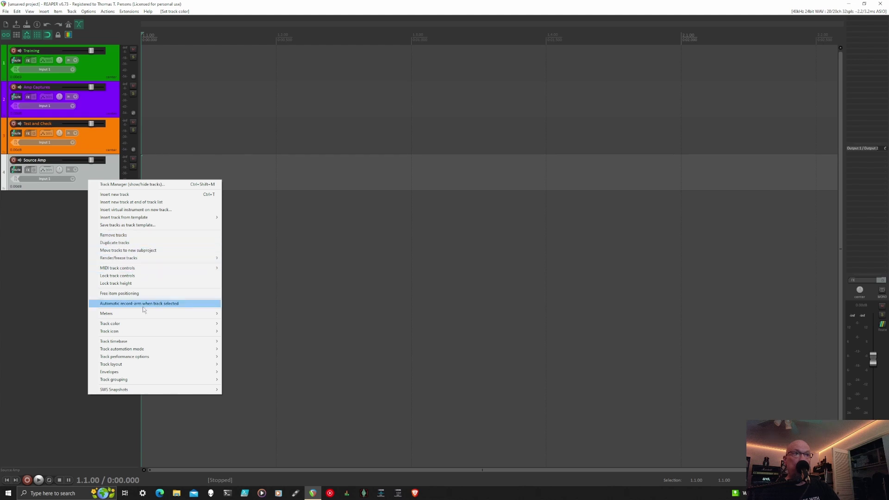
{"action": "mouse_move", "coordinate": [148, 324]}
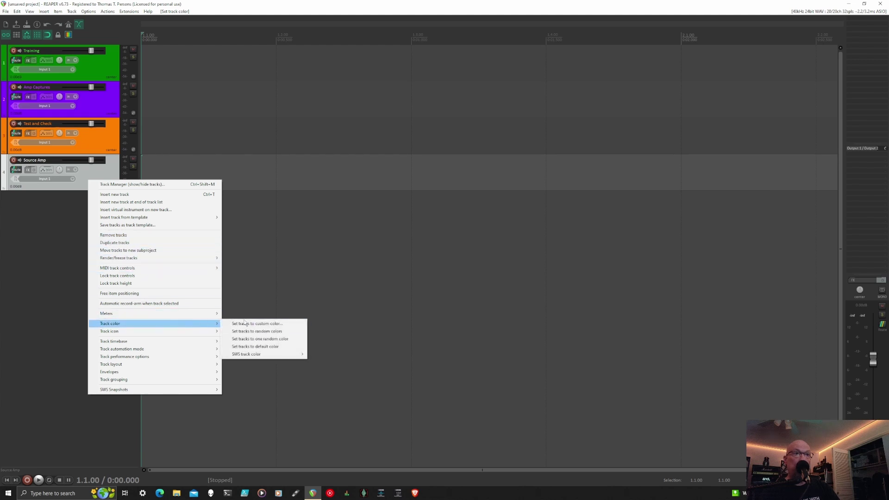
{"action": "left_click", "coordinate": [272, 327]}
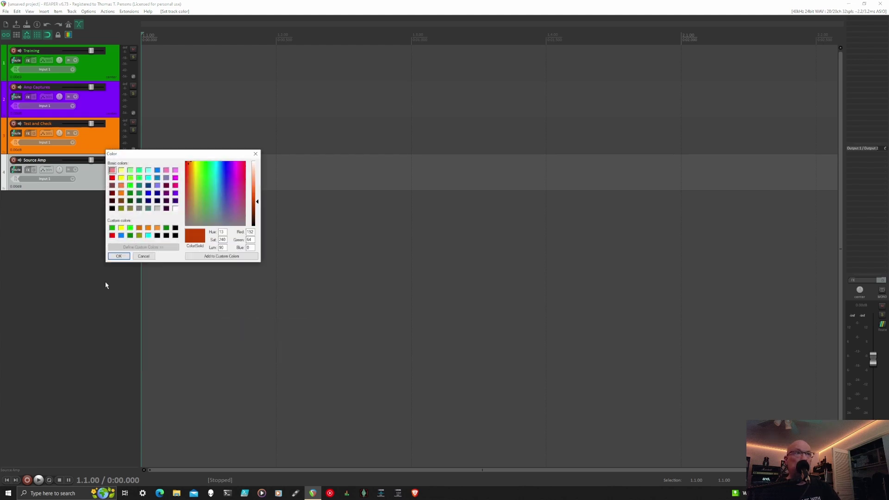
{"action": "left_click", "coordinate": [112, 235]}
{"action": "left_click", "coordinate": [117, 257]}
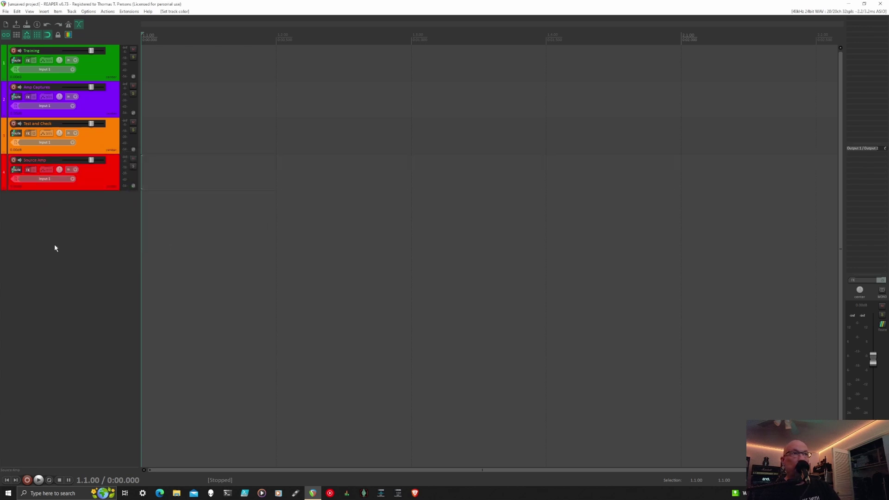
- Add five tracks, nesting one each under Training, Amp Captures, Test and Check, and two under Source Amp
{"action": "left_click_drag", "start_coordinate": [5, 176], "coordinate": [79, 143]}
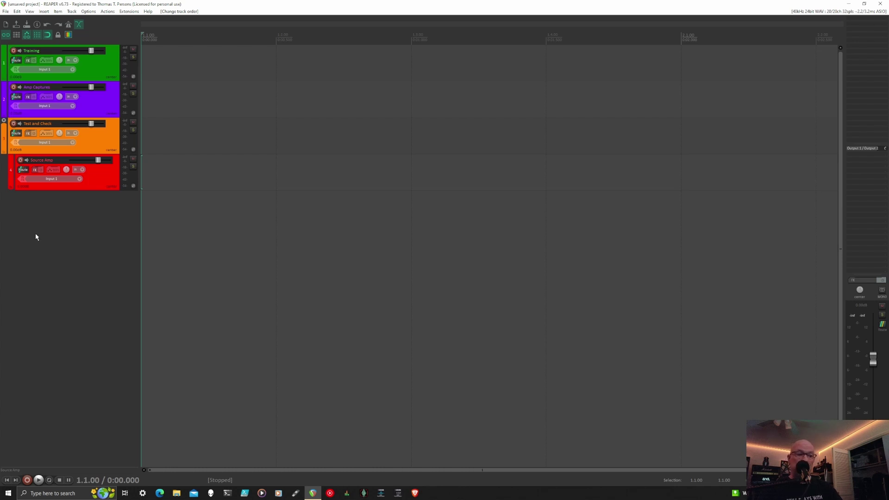
{"action": "key", "text": "ctrl+t"}
{"action": "key", "text": "ctrl+t"}
{"action": "key", "text": "ctrl+t"}
{"action": "key", "text": "ctrl+t"}
{"action": "key", "text": "ctrl+t"}
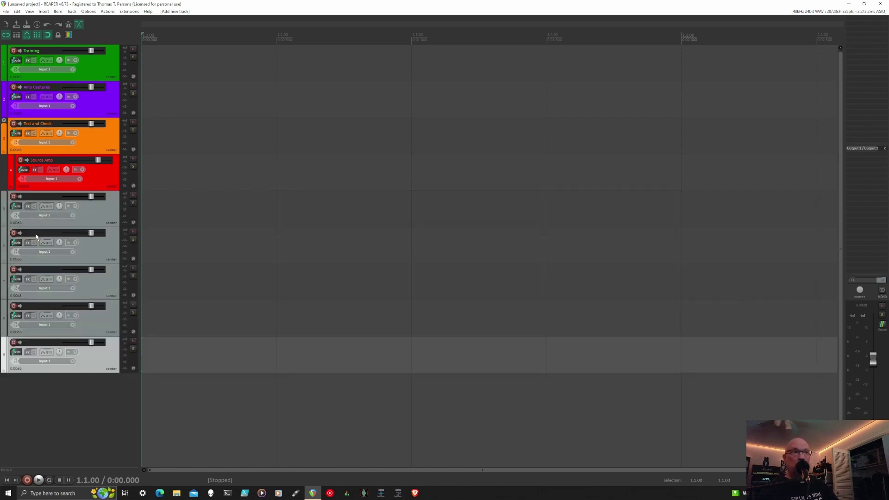
{"action": "left_click_drag", "start_coordinate": [9, 210], "coordinate": [24, 69]}
{"action": "left_click_drag", "start_coordinate": [7, 245], "coordinate": [25, 145]}
{"action": "left_click_drag", "start_coordinate": [13, 270], "coordinate": [21, 232]}
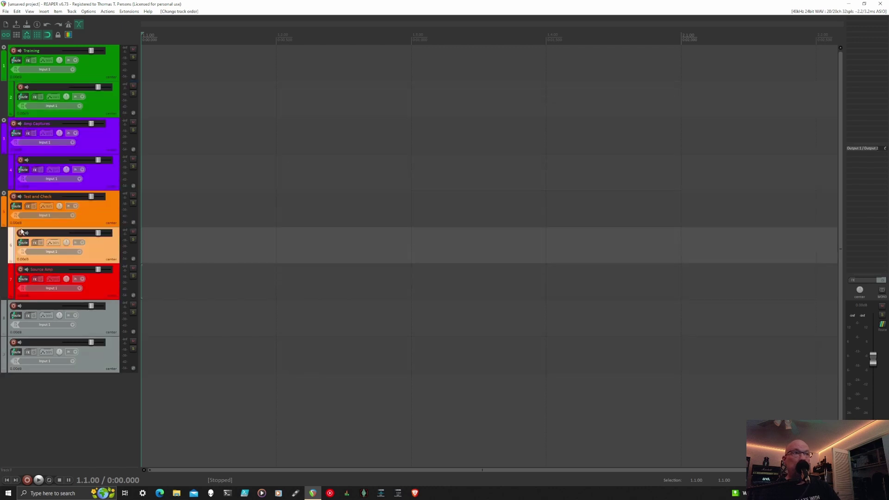
{"action": "left_click_drag", "start_coordinate": [6, 319], "coordinate": [58, 289]}
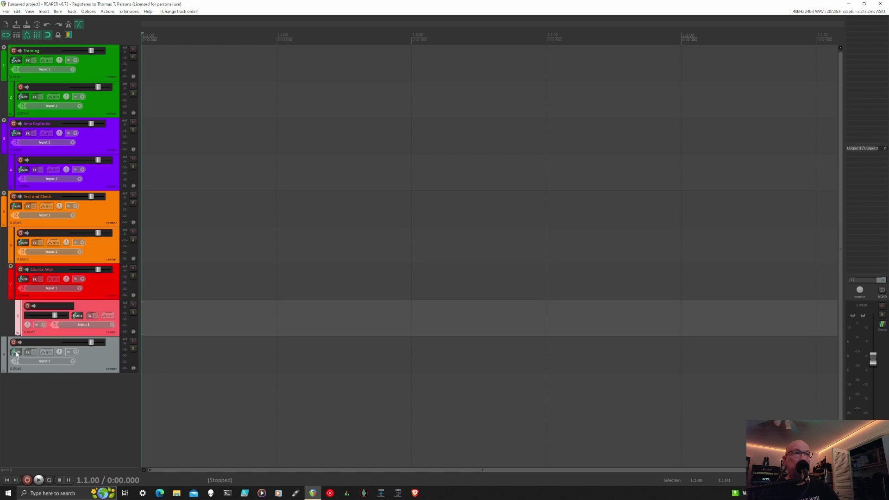
{"action": "left_click_drag", "start_coordinate": [5, 358], "coordinate": [39, 324]}
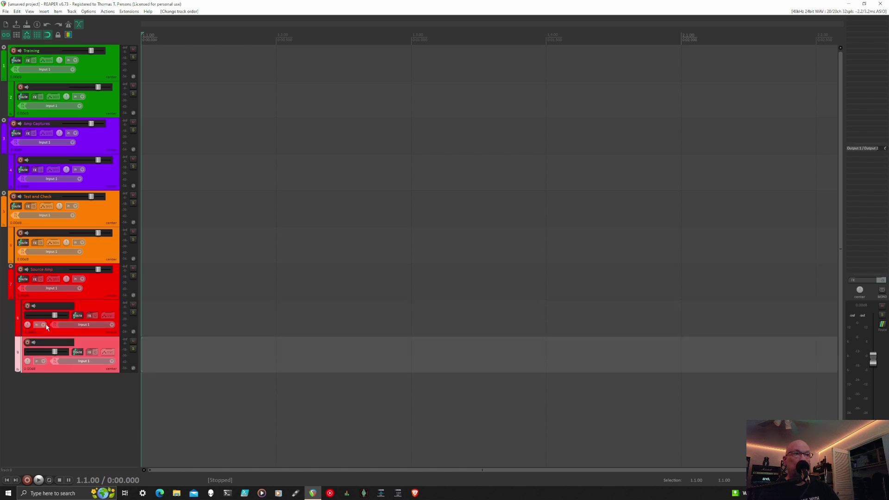
- Name the child track under Amp Captures Engl SE670
{"action": "double_click", "coordinate": [46, 87]}
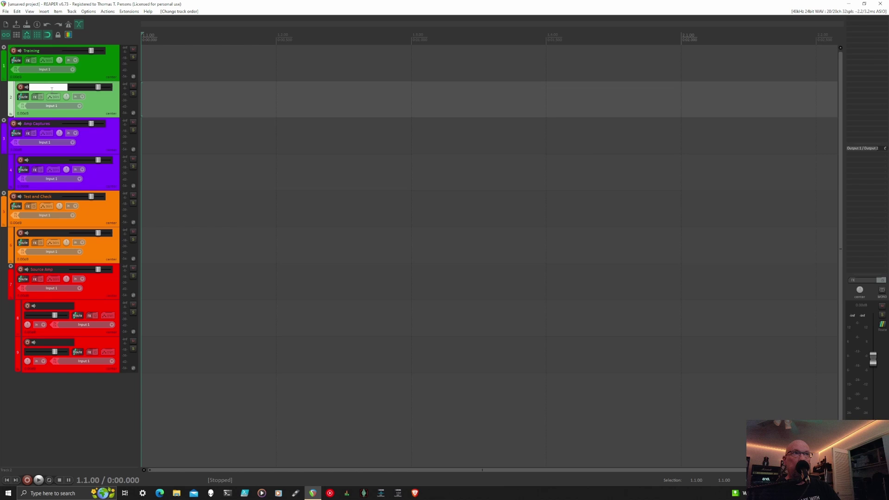
{"action": "left_click", "coordinate": [151, 104]}
{"action": "double_click", "coordinate": [42, 160]}
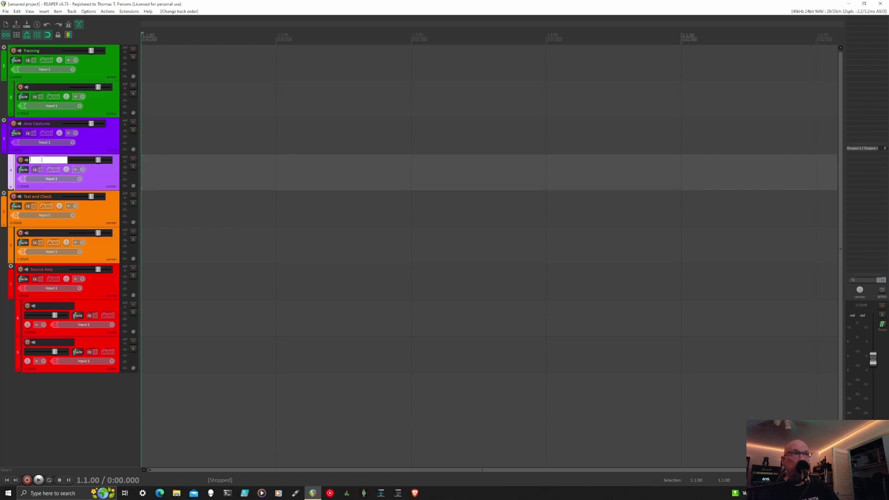
{"action": "type", "text": "Ea"}
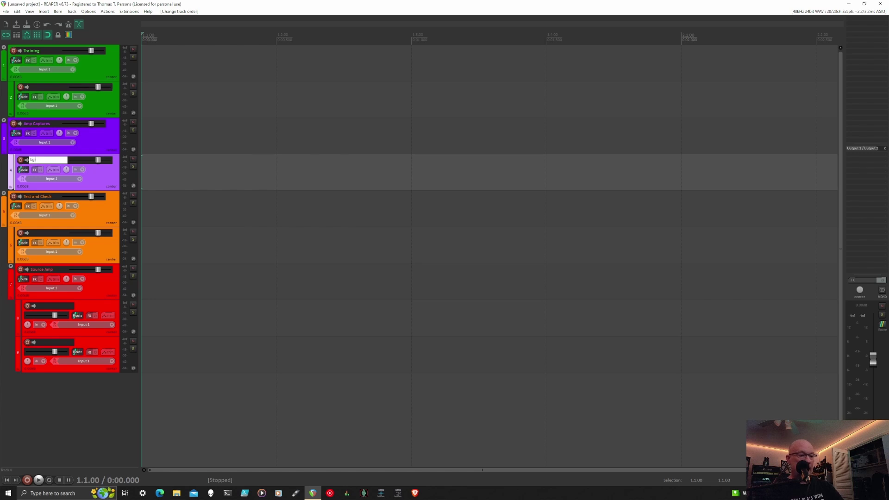
{"action": "type", "text": "gl SE670"}
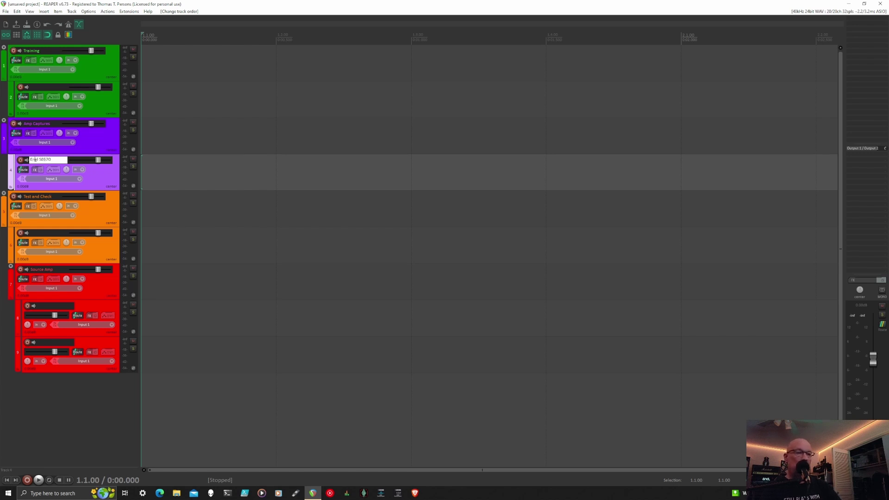
{"action": "key", "text": "Return"}
- Name the remaining child tracks NAM, Raw Guitar, and Source Amp
{"action": "left_click", "coordinate": [44, 236]}
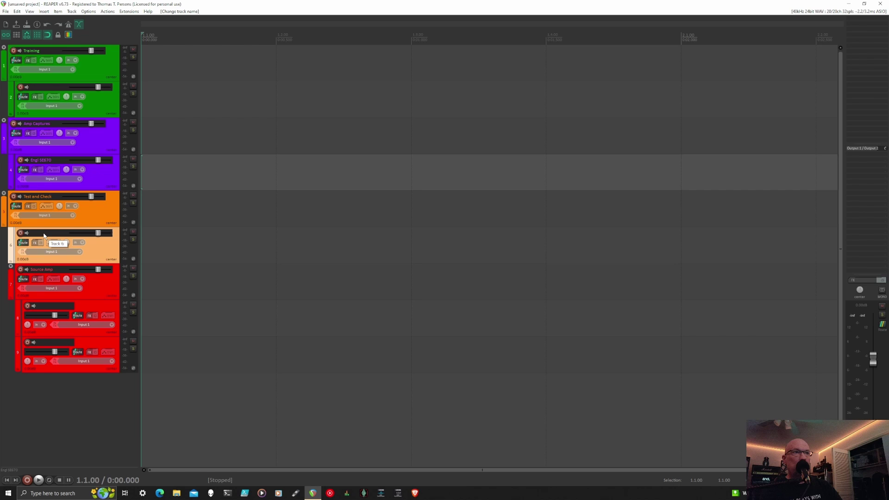
{"action": "double_click", "coordinate": [43, 236]}
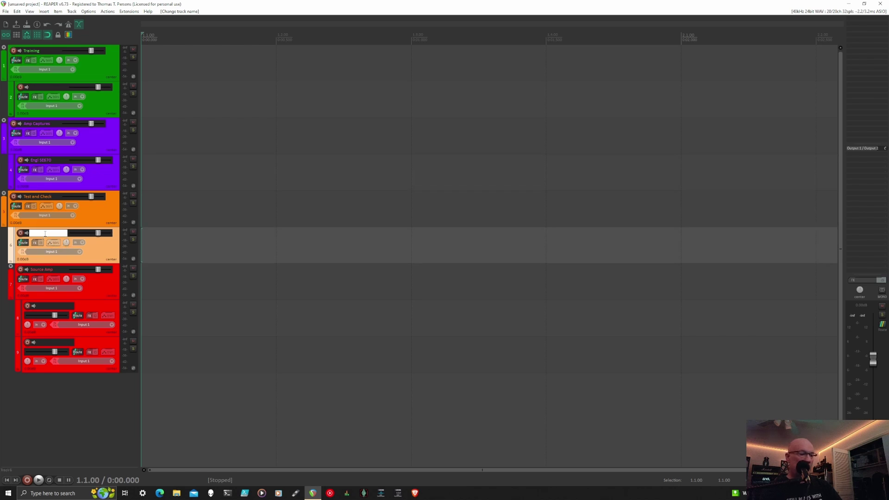
{"action": "type", "text": "NAM"}
{"action": "key", "text": "Return"}
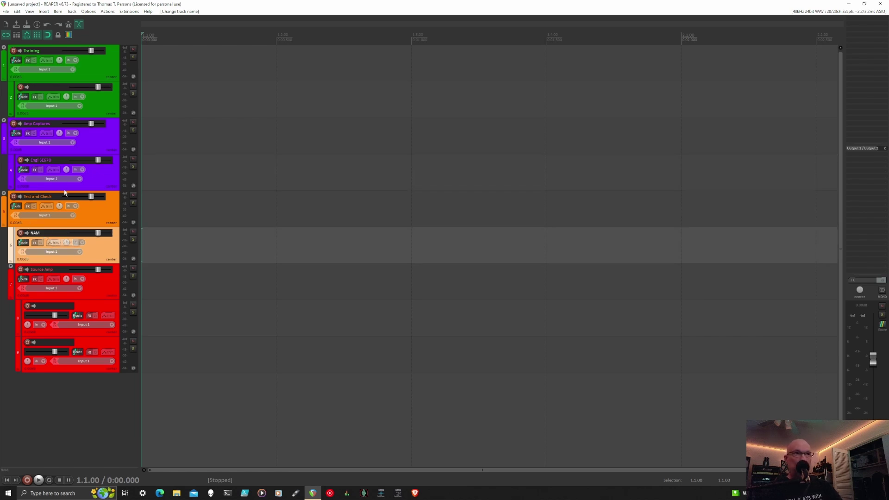
{"action": "double_click", "coordinate": [51, 306]}
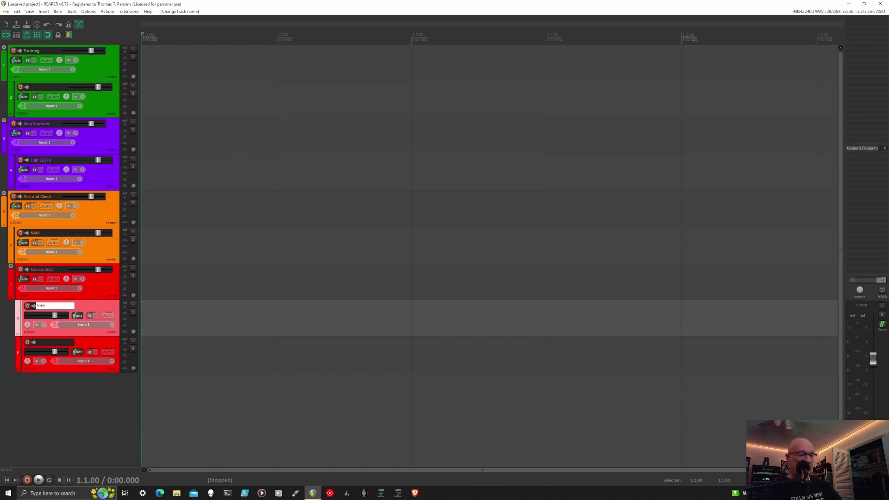
{"action": "key", "text": "Return"}
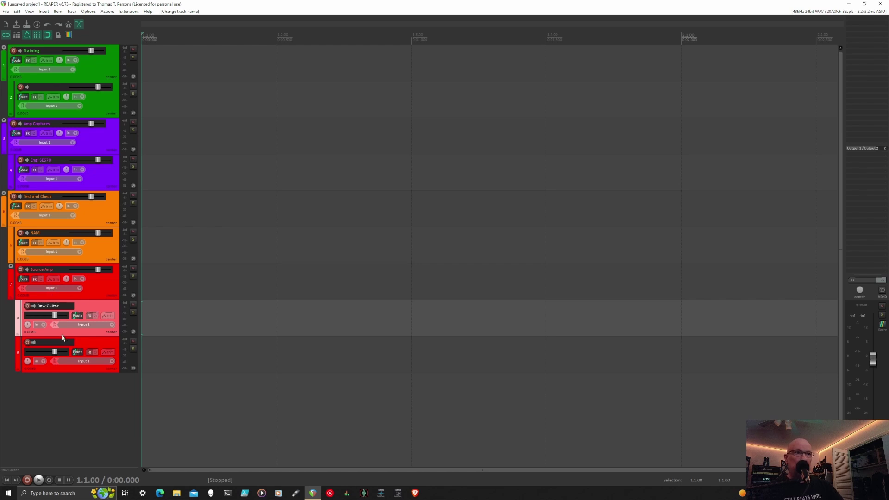
{"action": "double_click", "coordinate": [48, 342]}
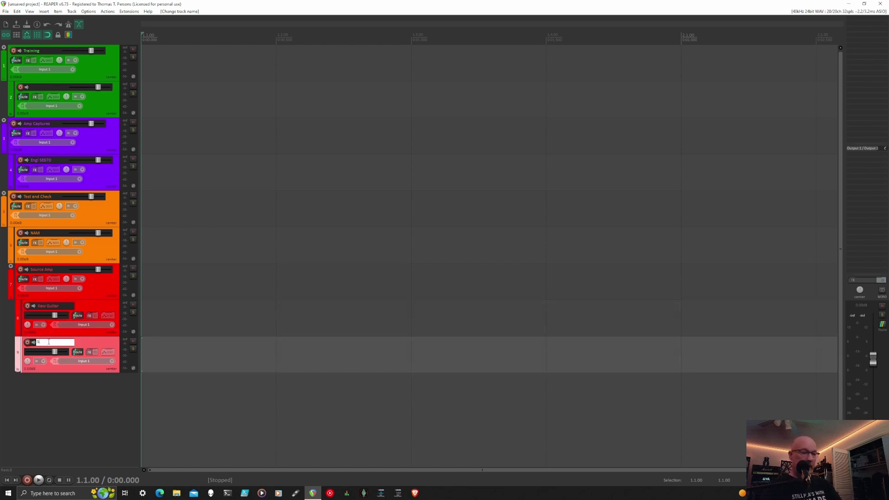
{"action": "type", "text": "Source Am"}
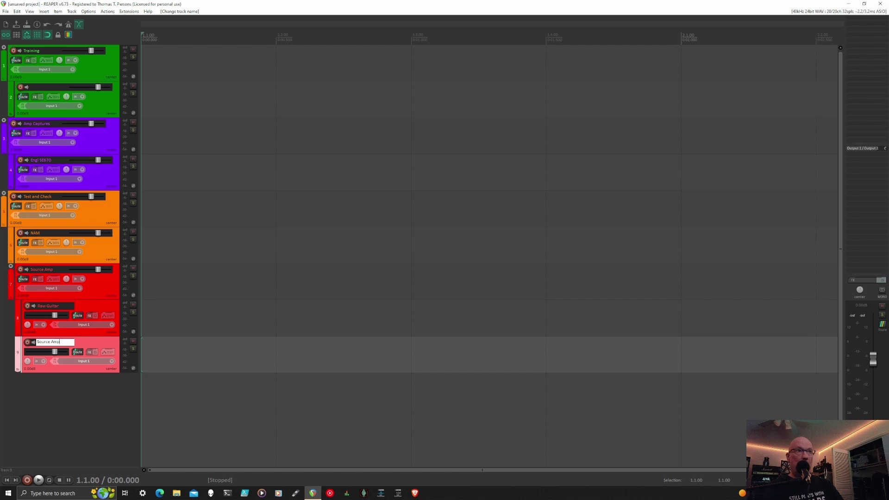
{"action": "type", "text": "p"}
{"action": "key", "text": "Return"}
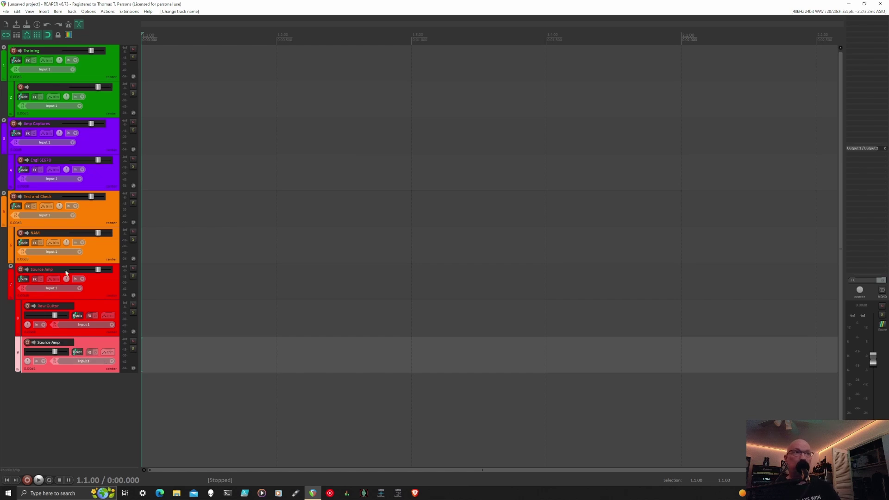
- Import v1_1_1.wav onto the child track under Training
{"action": "left_click", "coordinate": [159, 92]}
{"action": "left_click", "coordinate": [69, 11]}
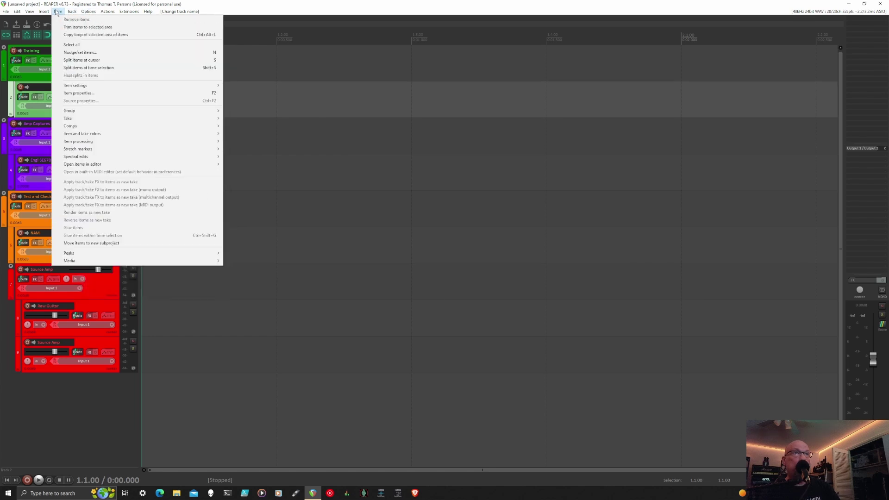
{"action": "left_click", "coordinate": [59, 19]}
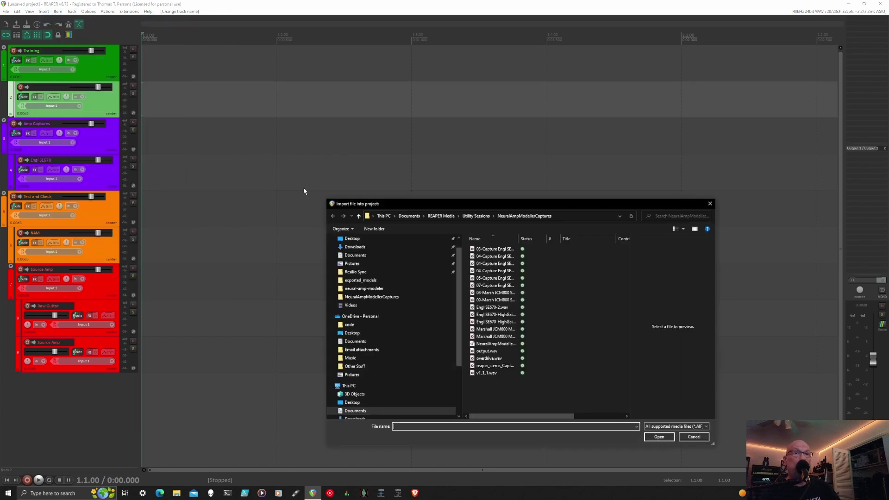
{"action": "left_click", "coordinate": [488, 373]}
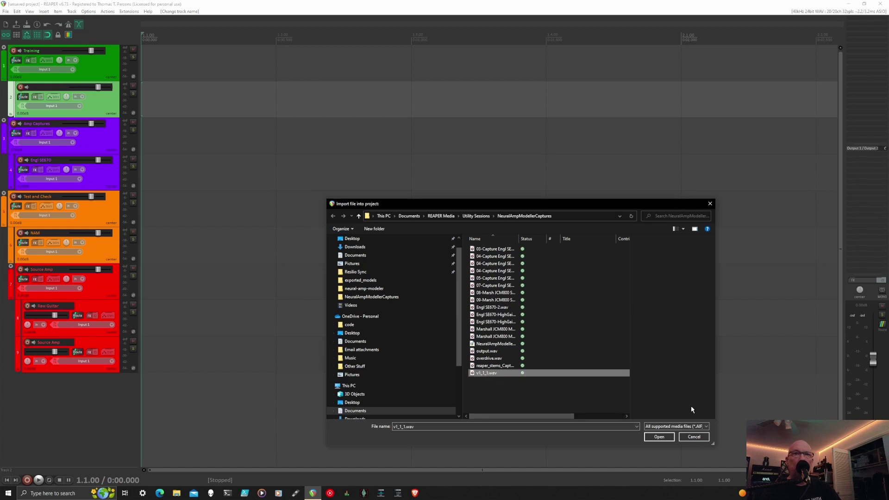
{"action": "left_click", "coordinate": [660, 437]}
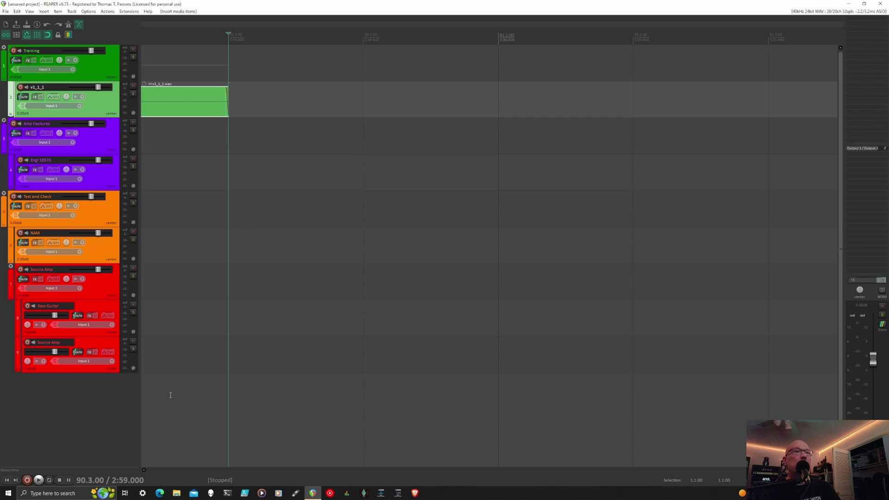
- Nudge the v1_1_1 item slightly later than the project start
{"action": "scroll", "coordinate": [153, 299], "scroll_direction": "down", "scroll_amount": 6}
{"action": "scroll", "coordinate": [159, 292], "scroll_direction": "up", "scroll_amount": 2}
{"action": "scroll", "coordinate": [159, 292], "scroll_direction": "up", "scroll_amount": 3}
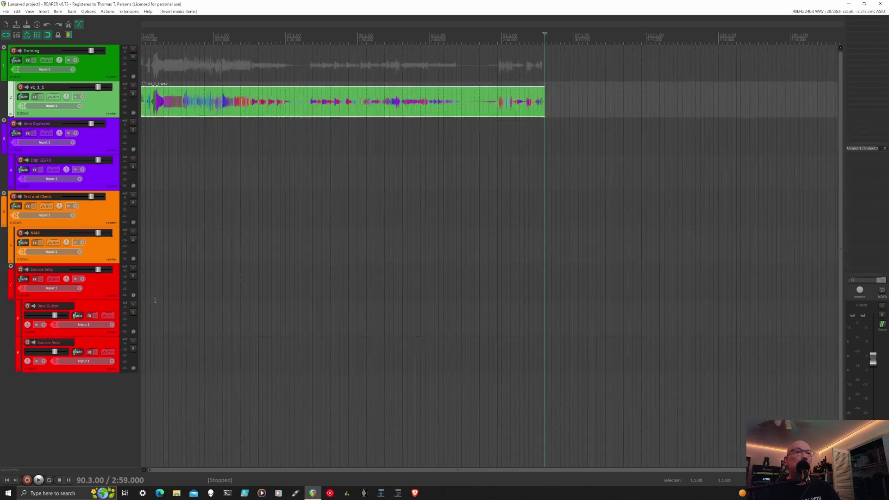
{"action": "scroll", "coordinate": [154, 301], "scroll_direction": "down", "scroll_amount": 4}
{"action": "scroll", "coordinate": [155, 301], "scroll_direction": "up", "scroll_amount": 2}
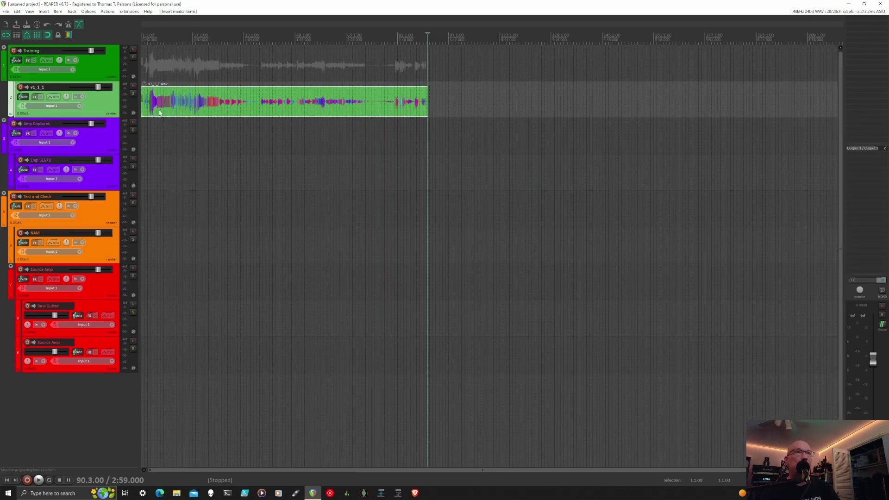
{"action": "left_click_drag", "start_coordinate": [161, 115], "coordinate": [168, 114]}
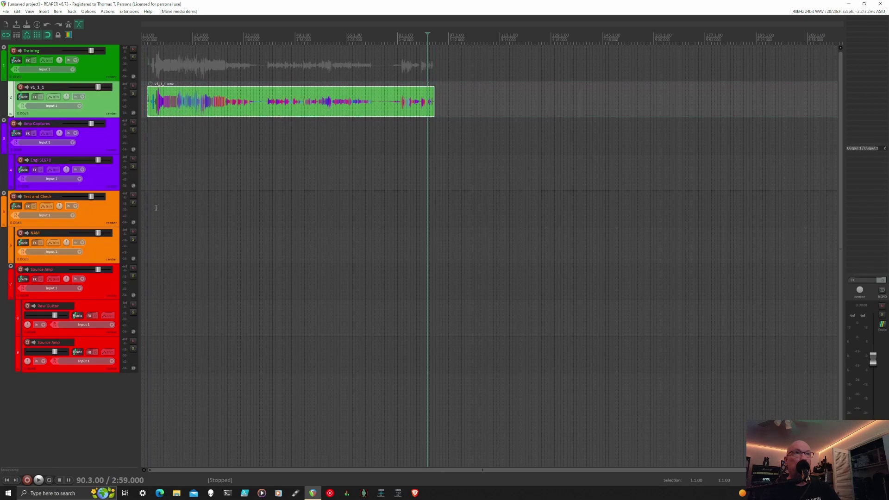
- Set a time selection over the v1_1_1 item and switch recording to time selection auto-punch
{"action": "double_click", "coordinate": [201, 97]}
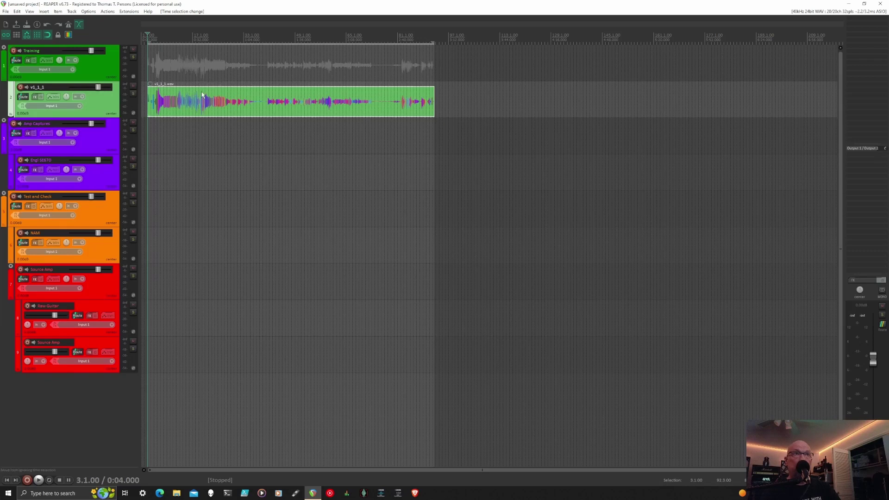
{"action": "right_click", "coordinate": [27, 479]}
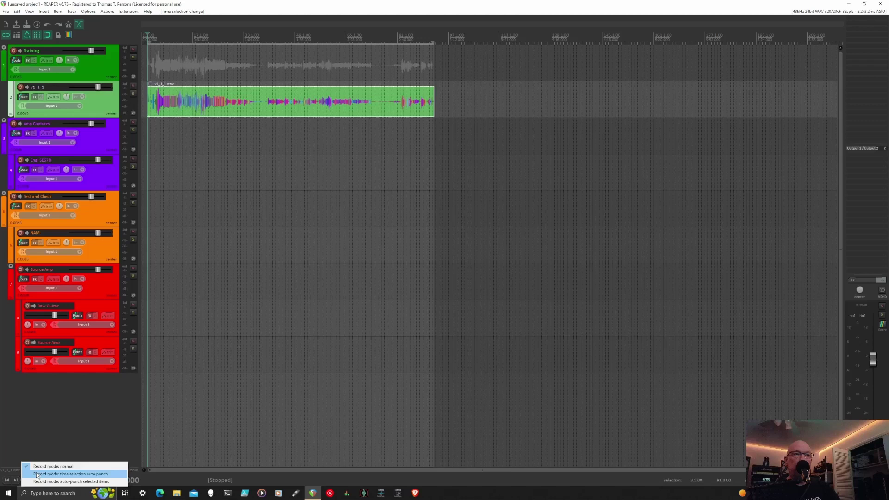
{"action": "left_click", "coordinate": [40, 474]}
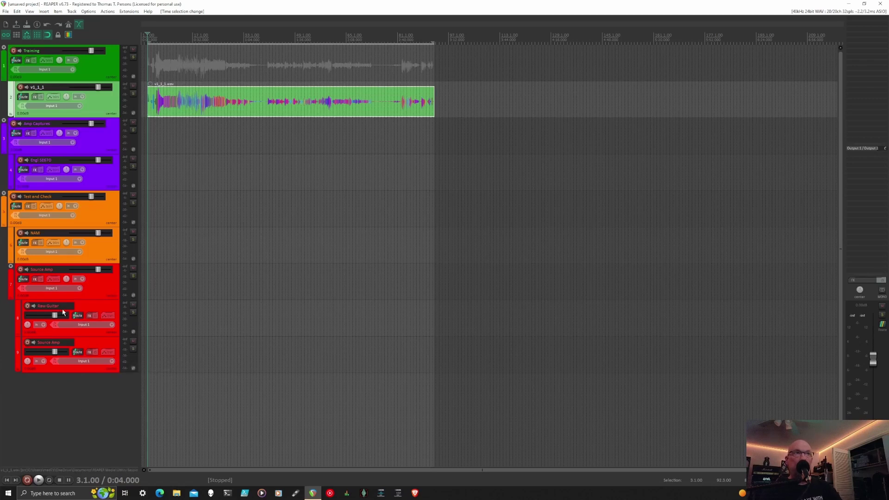
- Turn off the v1_1_1 track's master send and give it a hardware output at 0 dB
{"action": "left_click", "coordinate": [23, 97]}
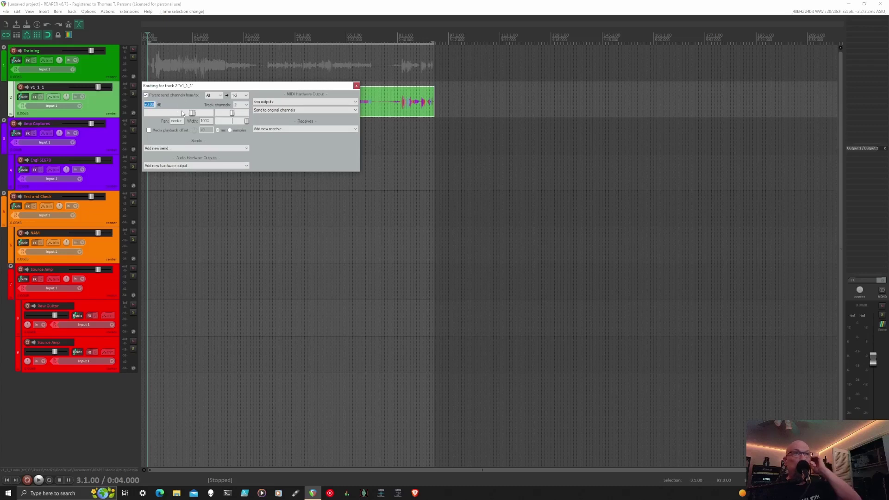
{"action": "left_click", "coordinate": [147, 95]}
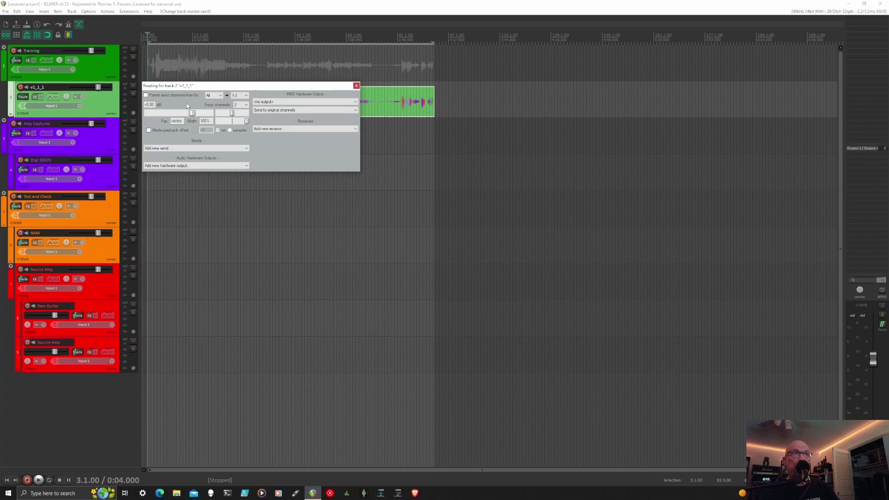
{"action": "left_click", "coordinate": [206, 166]}
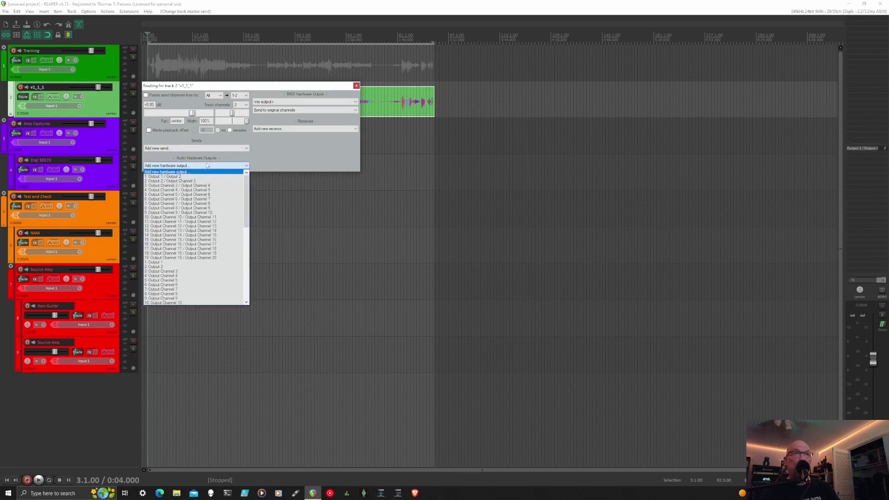
{"action": "left_click", "coordinate": [171, 273]}
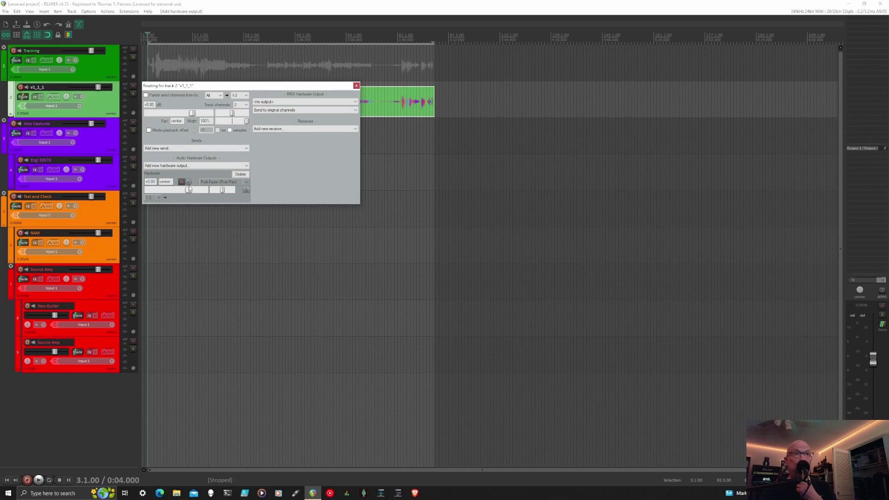
{"action": "left_click_drag", "start_coordinate": [190, 191], "coordinate": [219, 195]}
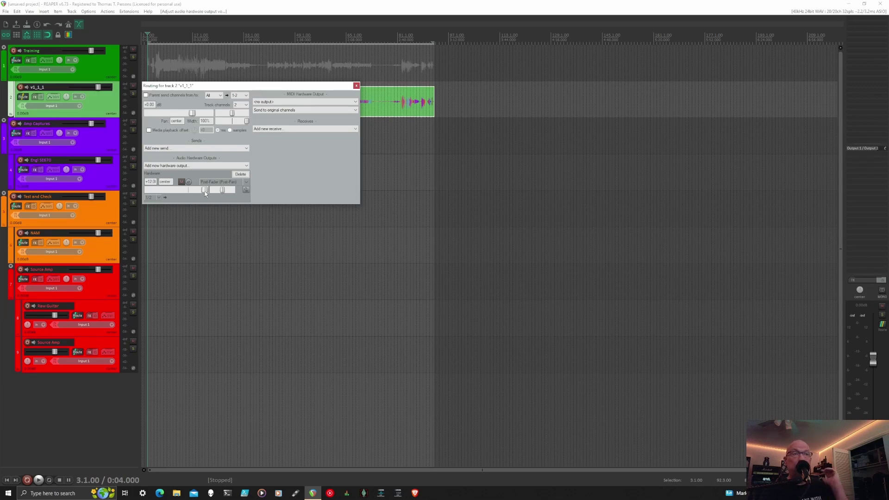
{"action": "double_click", "coordinate": [205, 191]}
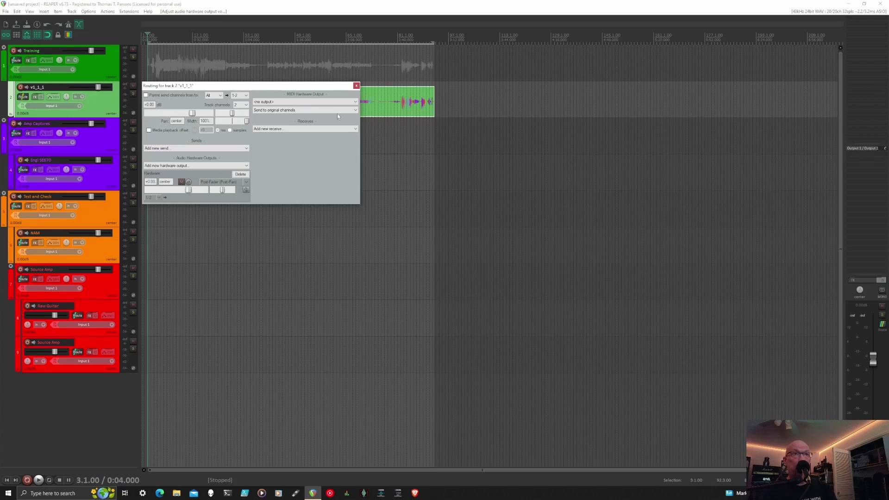
{"action": "left_click", "coordinate": [356, 85]}
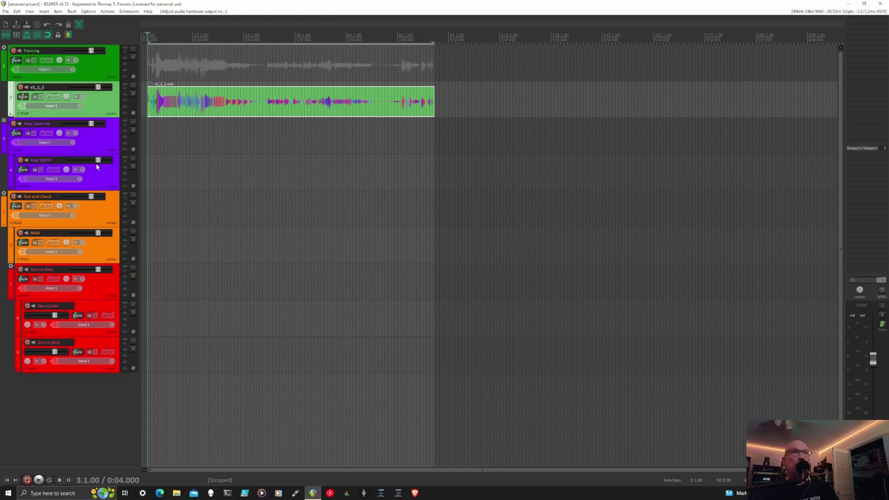
- Turn off the Engl SE670 track's parent send
{"action": "left_click", "coordinate": [23, 170]}
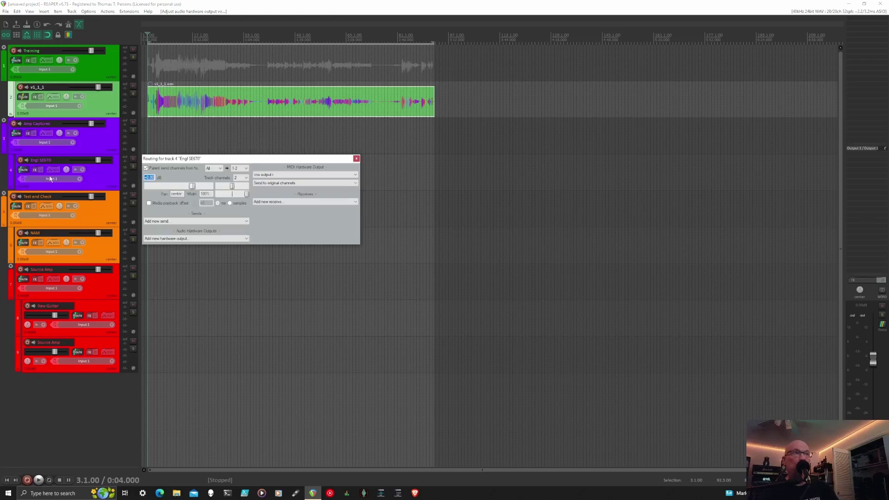
{"action": "left_click", "coordinate": [146, 168]}
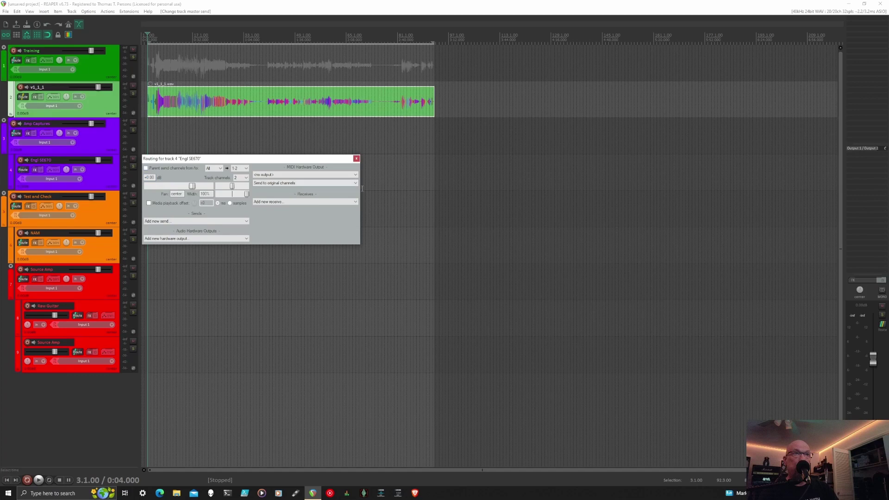
{"action": "left_click", "coordinate": [356, 159]}
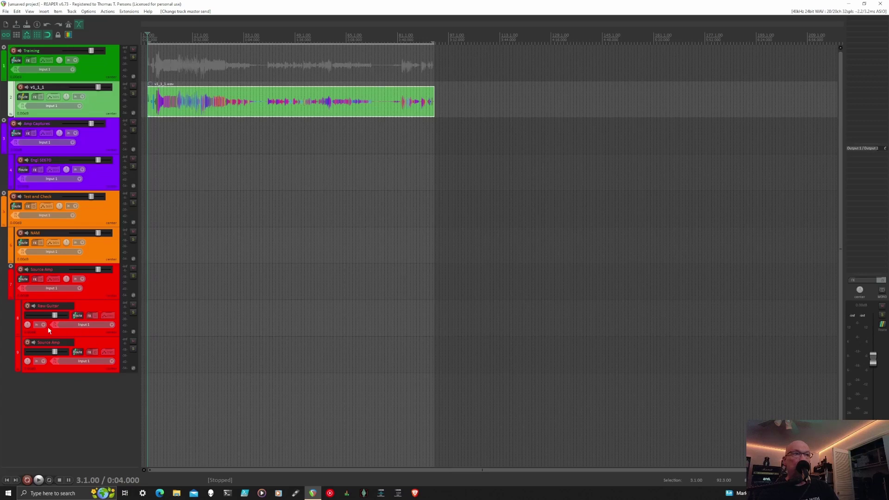
- Add a hardware output to the Raw Guitar track
{"action": "left_click", "coordinate": [79, 317]}
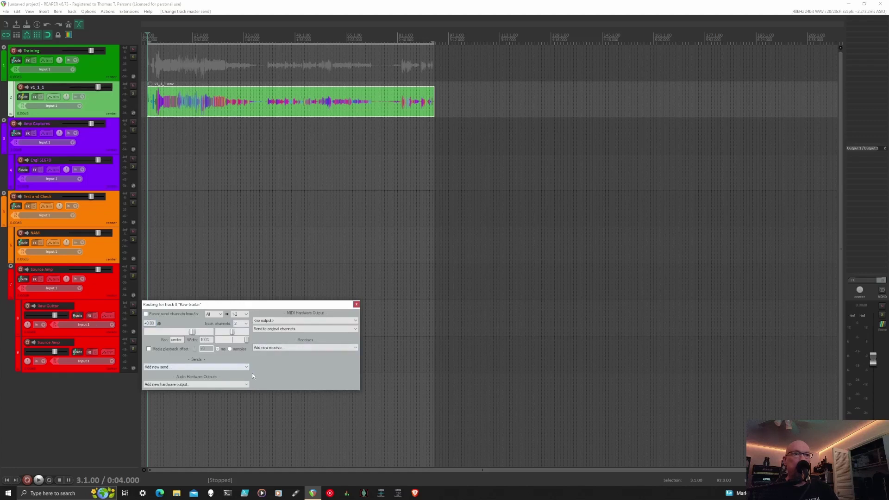
{"action": "left_click", "coordinate": [232, 384]}
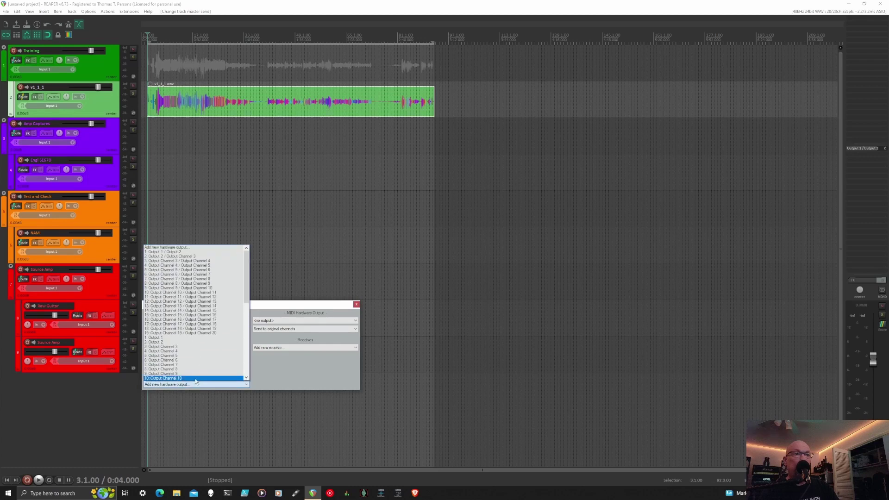
{"action": "left_click", "coordinate": [180, 347]}
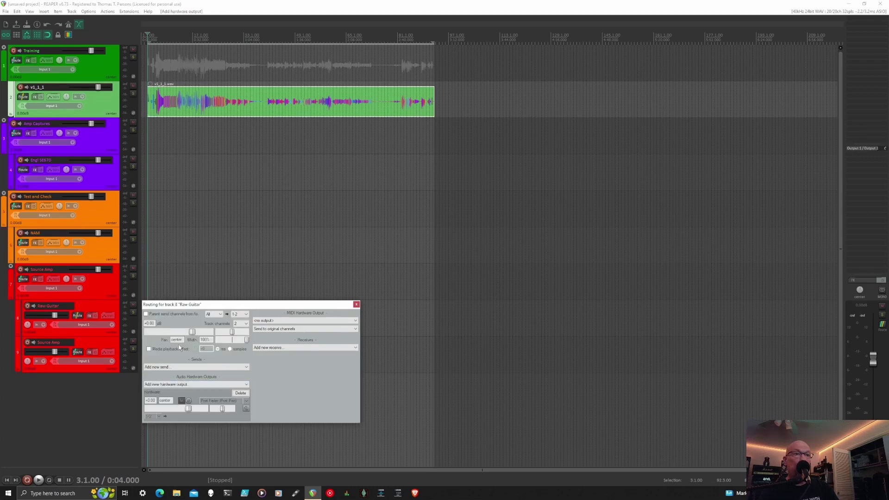
{"action": "left_click", "coordinate": [356, 305]}
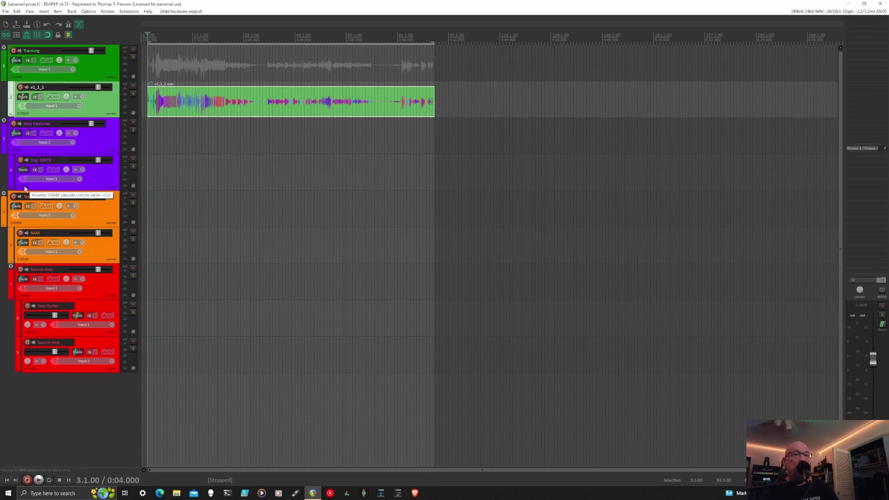
- Set the Engl SE670 and Source Amp tracks' recording input to mono Input 2
{"action": "left_click", "coordinate": [53, 181]}
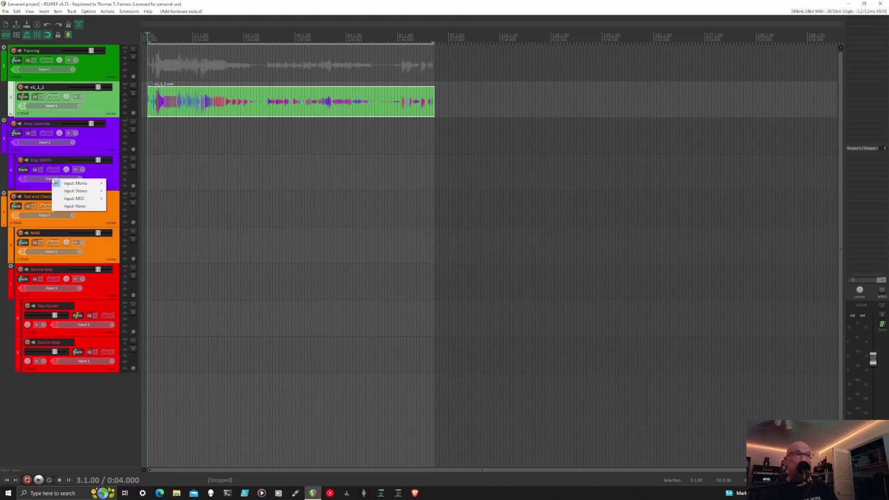
{"action": "mouse_move", "coordinate": [82, 184]}
{"action": "left_click", "coordinate": [121, 191]}
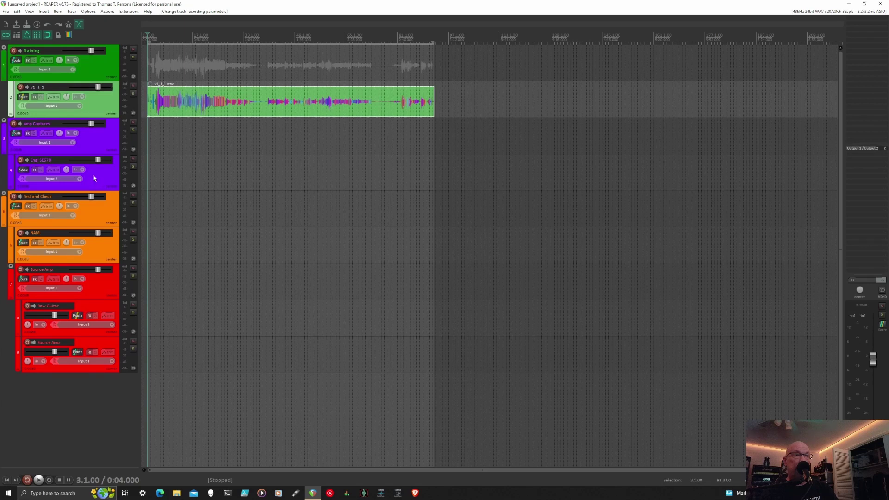
{"action": "left_click", "coordinate": [79, 361]}
{"action": "mouse_move", "coordinate": [105, 366]}
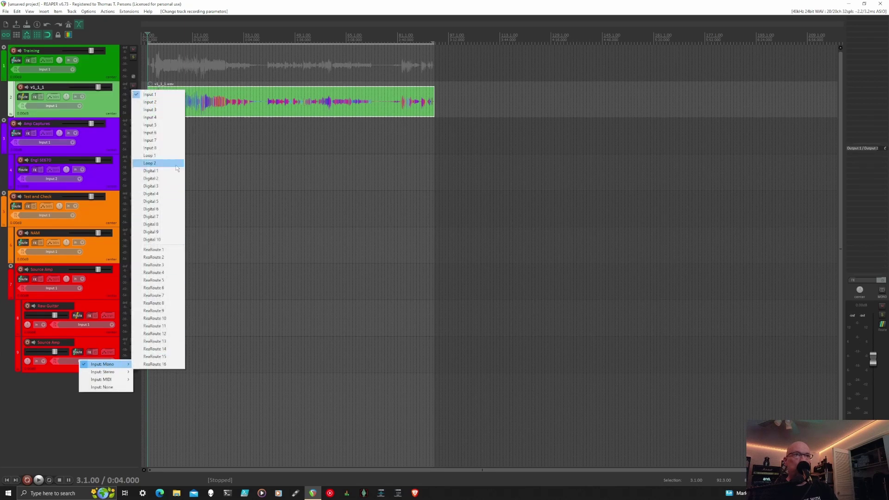
{"action": "left_click", "coordinate": [158, 102]}
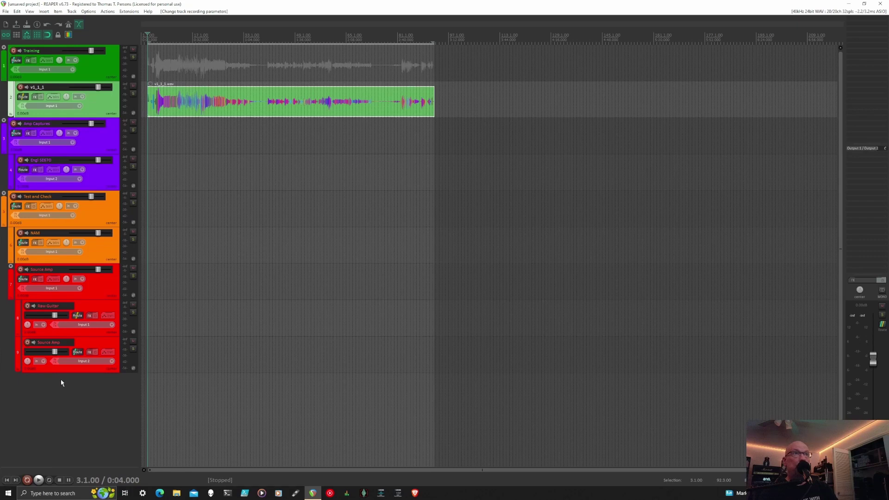
- Load VST3: NeuralAmpModeler onto the NAM track, found by filtering for 'neural'
{"action": "left_click", "coordinate": [35, 243]}
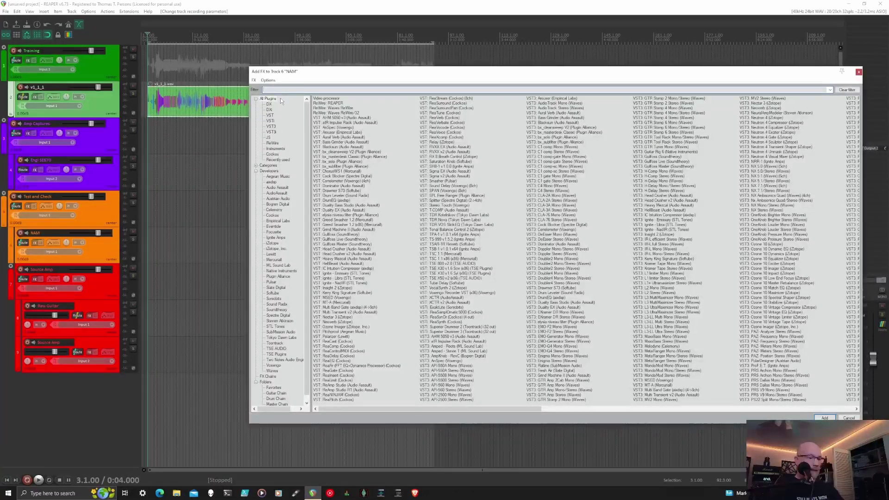
{"action": "type", "text": "neural"}
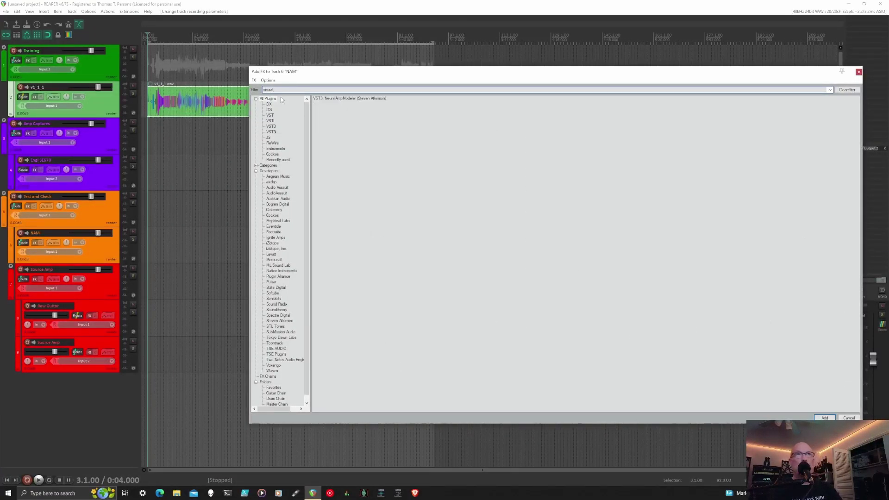
{"action": "double_click", "coordinate": [340, 100]}
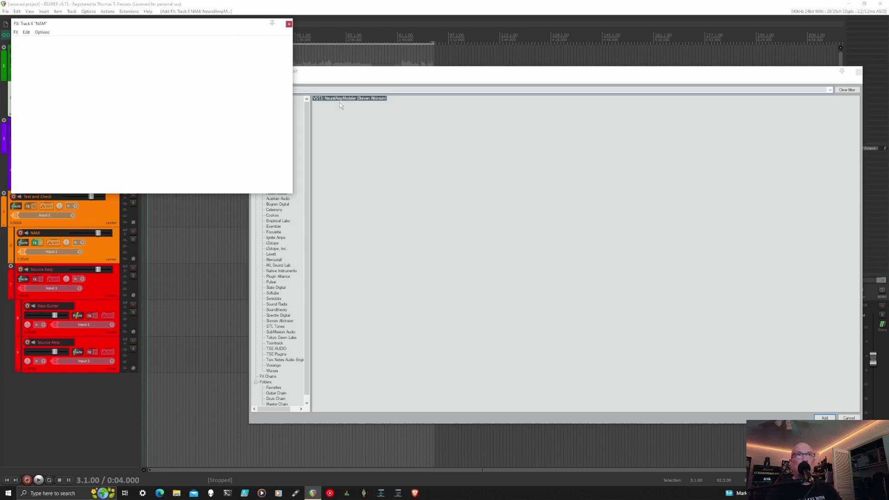
{"action": "left_click_drag", "start_coordinate": [205, 22], "coordinate": [410, 169]}
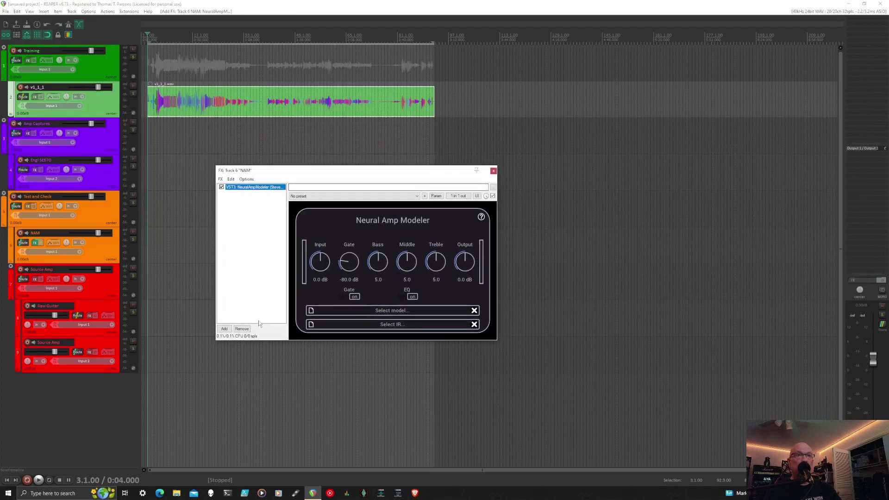
- Add VST3: Ignite - Libra after NeuralAmpModeler on the NAM track and load its Modern High Blend preset
{"action": "left_click", "coordinate": [224, 328]}
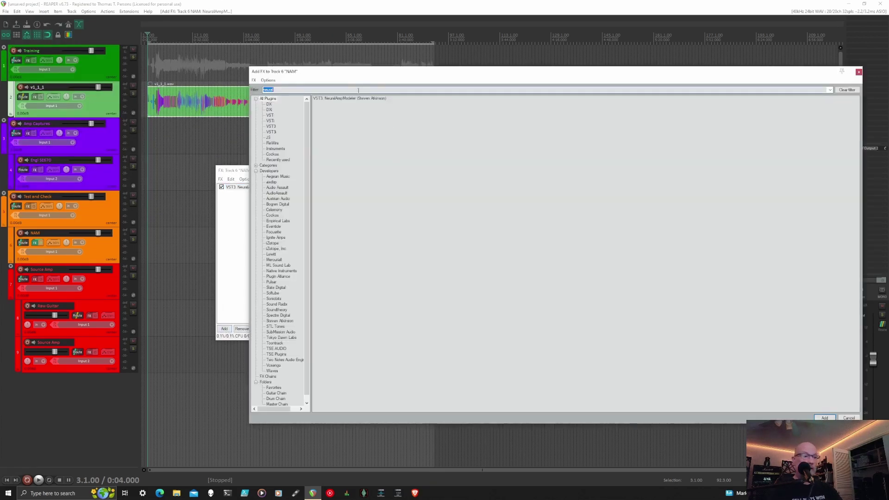
{"action": "type", "text": "libra"}
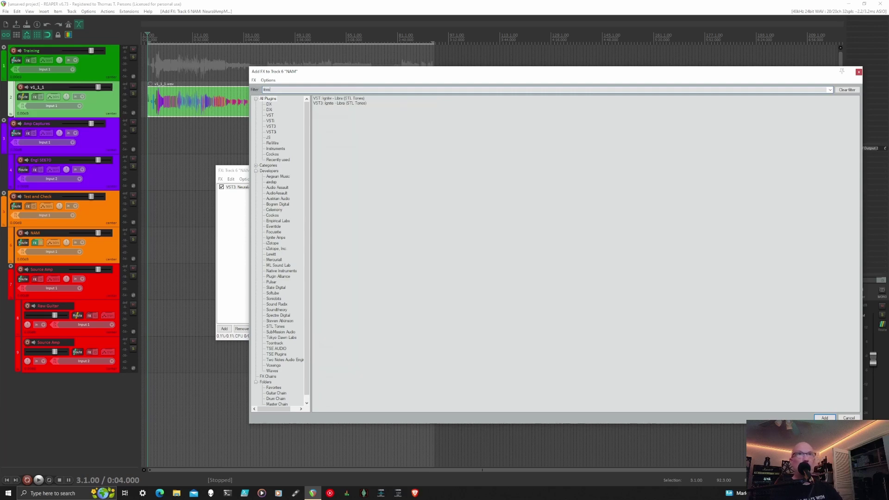
{"action": "double_click", "coordinate": [344, 104]}
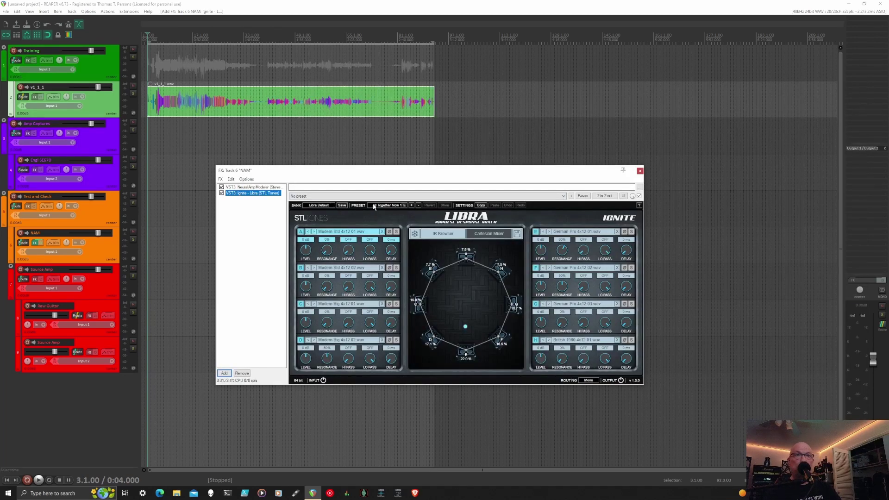
{"action": "left_click", "coordinate": [376, 207]}
{"action": "left_click", "coordinate": [396, 221]}
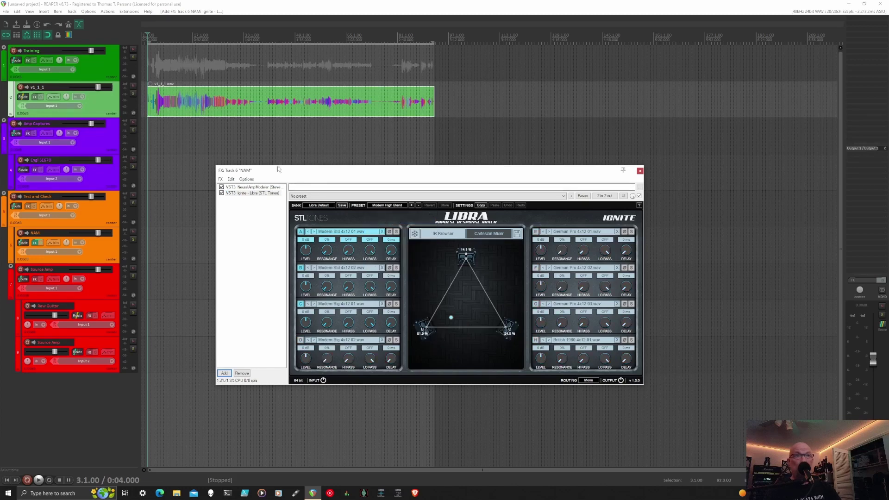
{"action": "left_click_drag", "start_coordinate": [278, 171], "coordinate": [212, 246]}
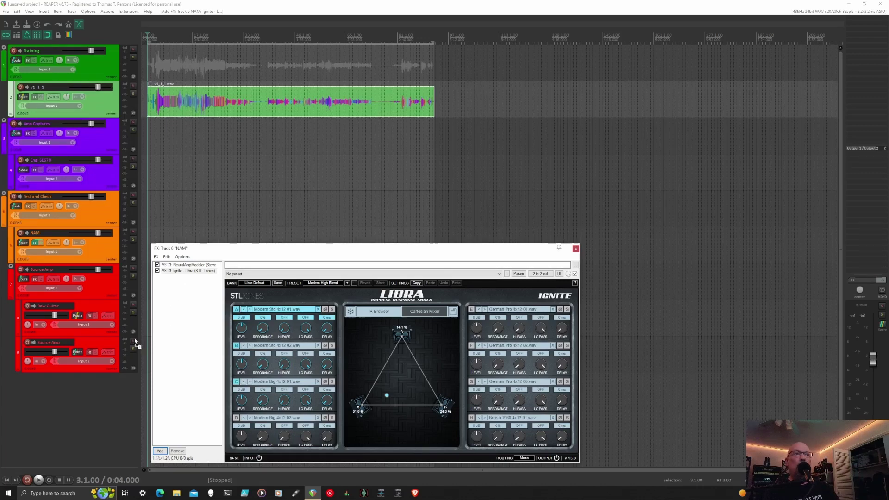
- Copy Ignite Libra from the NAM chain onto the Source Amp track, then return to NeuralAmpModeler's controls
{"action": "left_click", "coordinate": [91, 352]}
{"action": "left_click_drag", "start_coordinate": [90, 351], "coordinate": [91, 352]}
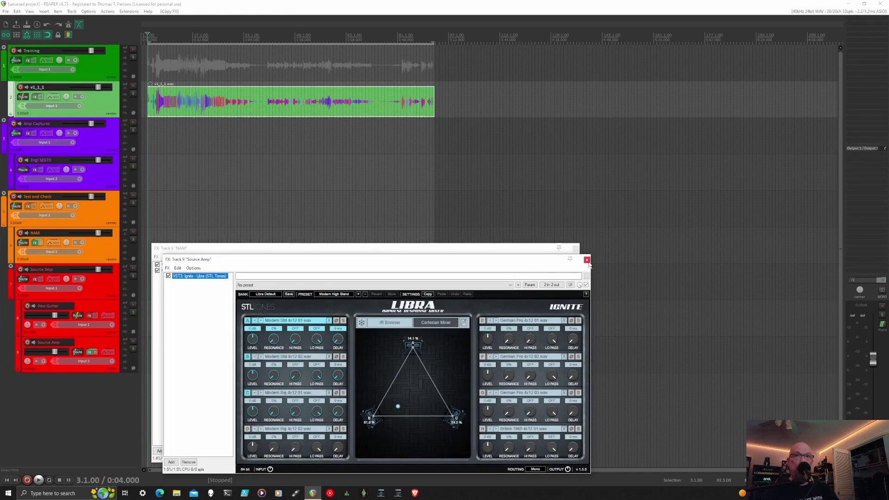
{"action": "key", "text": "Escape"}
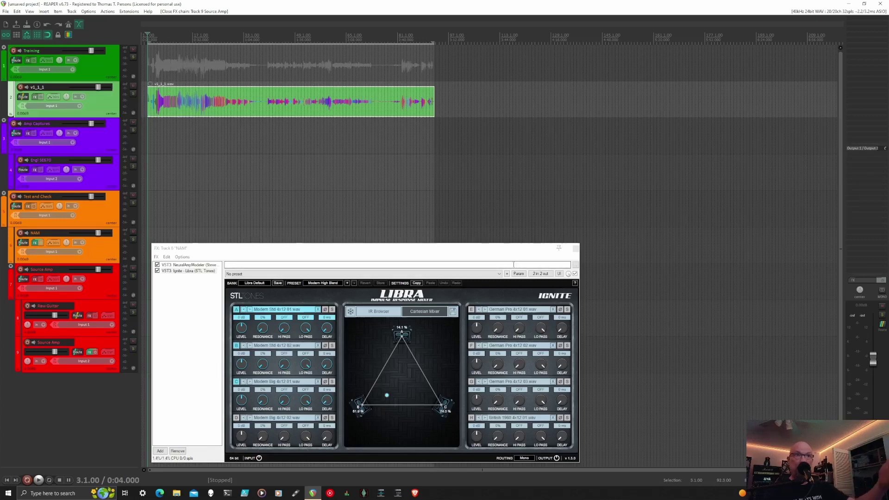
{"action": "left_click", "coordinate": [217, 265]}
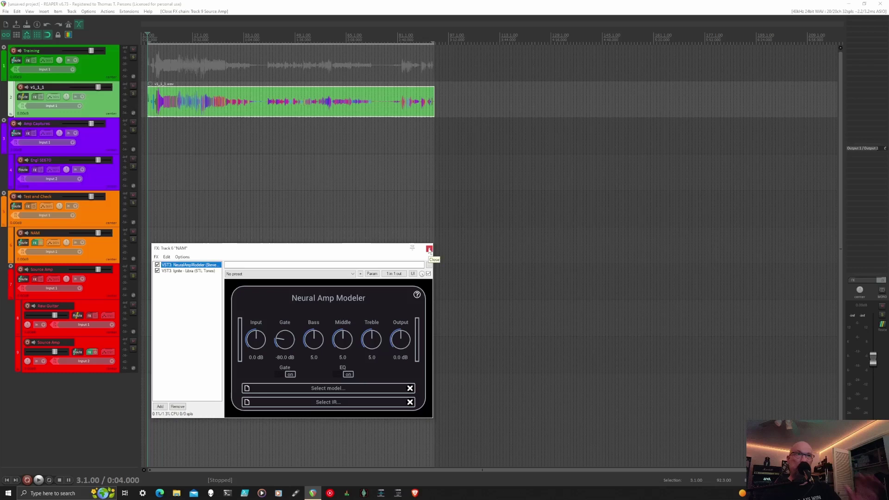
- Close the NAM effects window, then select and record-arm the Engl SE670 track
{"action": "left_click", "coordinate": [429, 250]}
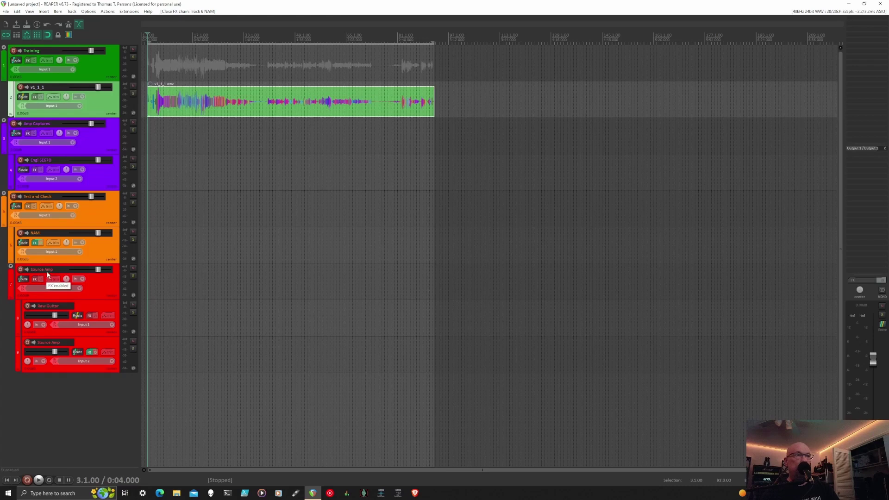
{"action": "left_click", "coordinate": [101, 175]}
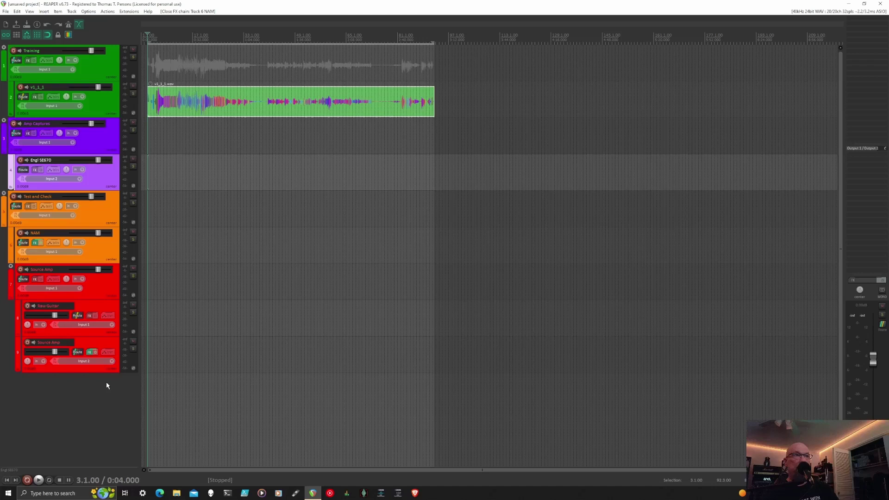
{"action": "left_click", "coordinate": [21, 160]}
- Record the reamped capture on Engl SE670, stop, return near the project start, and disarm the track
{"action": "left_click", "coordinate": [27, 481]}
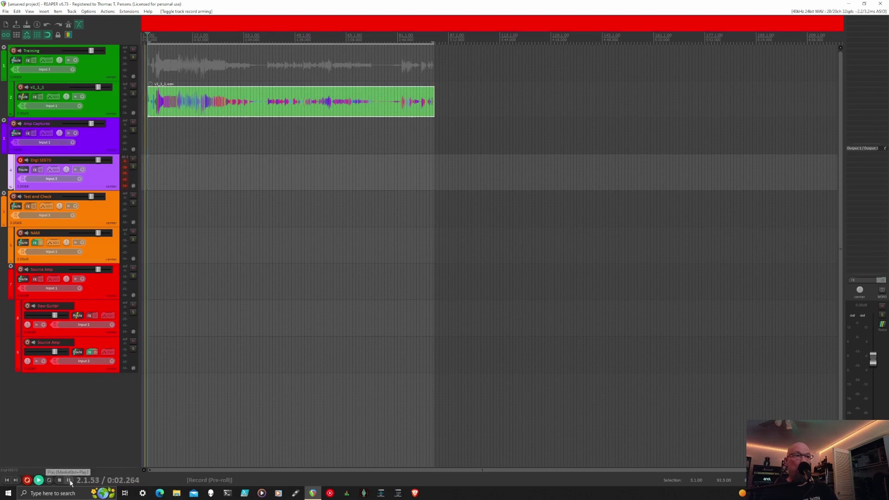
{"action": "left_click", "coordinate": [60, 480]}
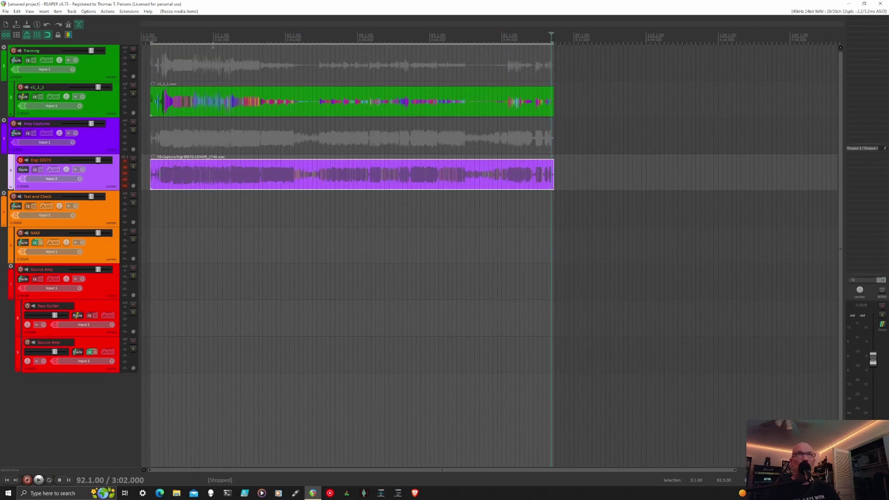
{"action": "left_click", "coordinate": [146, 35]}
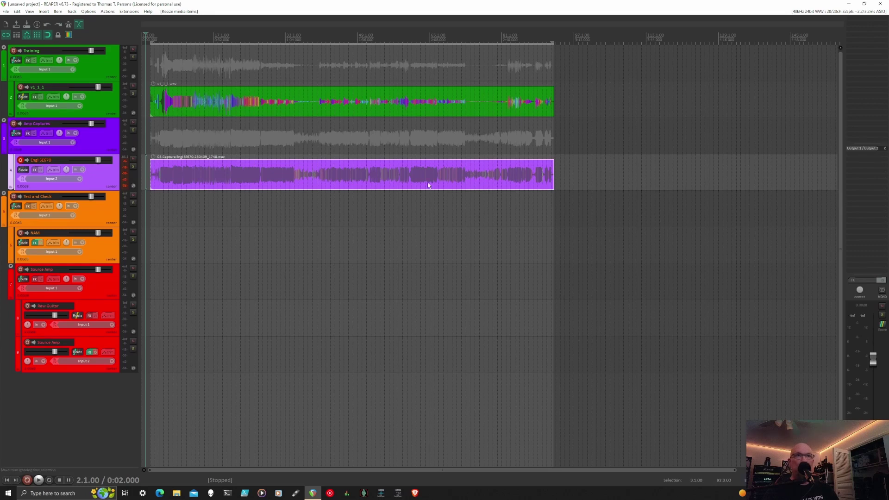
{"action": "left_click", "coordinate": [21, 161]}
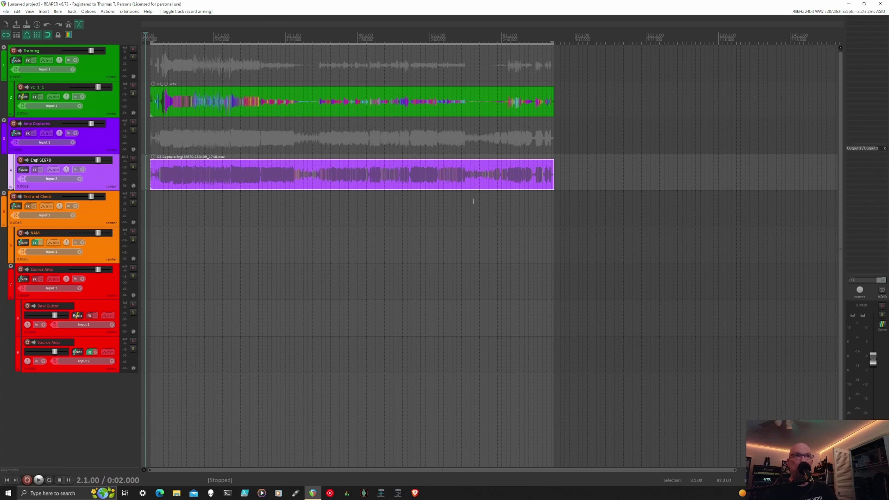
- Open the Render dialog with Source set to Selected tracks (stems) and Bounds to Time selection
{"action": "left_click", "coordinate": [5, 11]}
{"action": "left_click", "coordinate": [22, 121]}
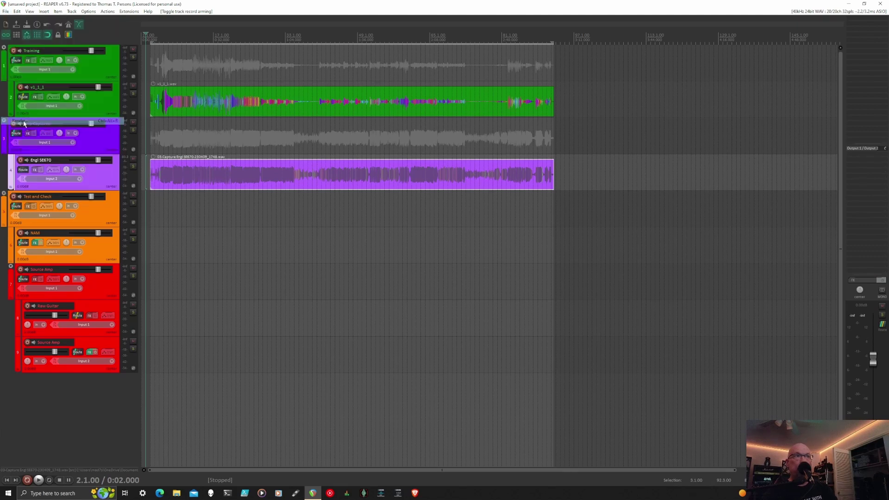
{"action": "left_click", "coordinate": [417, 159]}
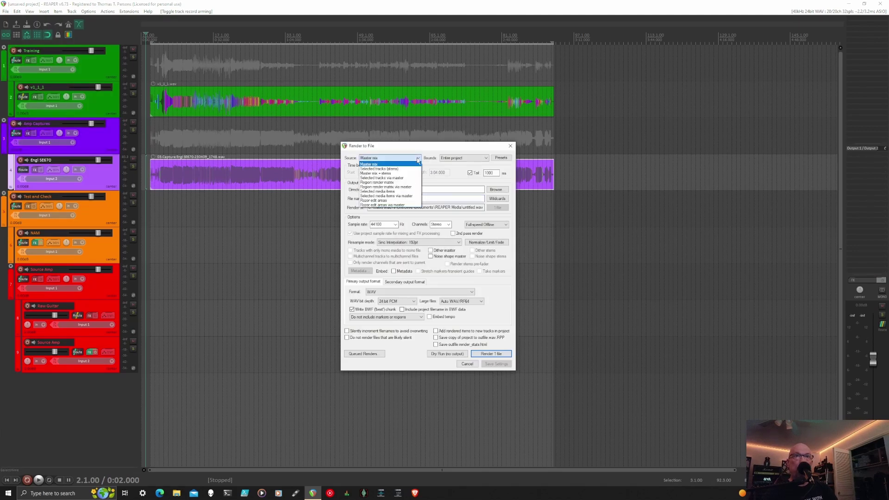
{"action": "left_click", "coordinate": [380, 169]}
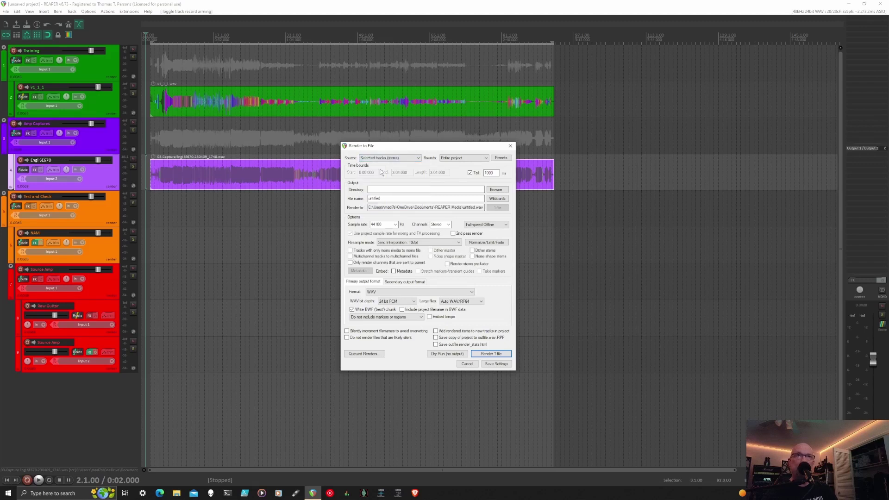
{"action": "left_click", "coordinate": [486, 159]}
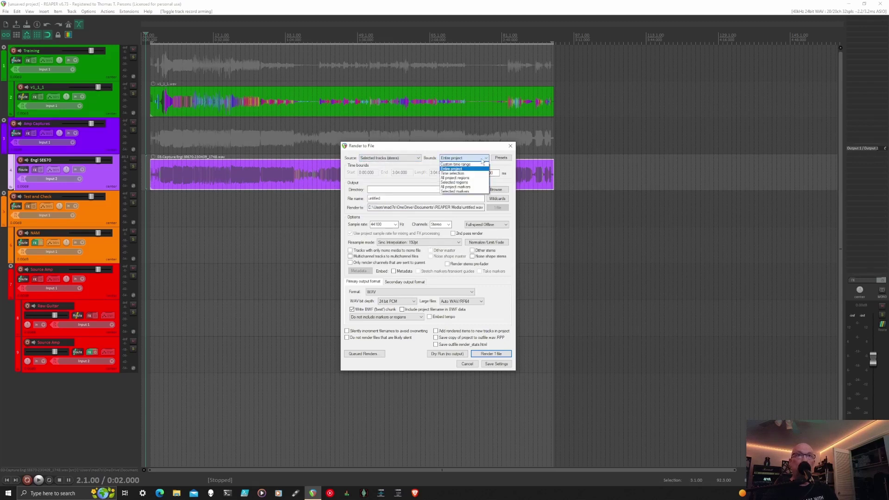
{"action": "left_click", "coordinate": [457, 173]}
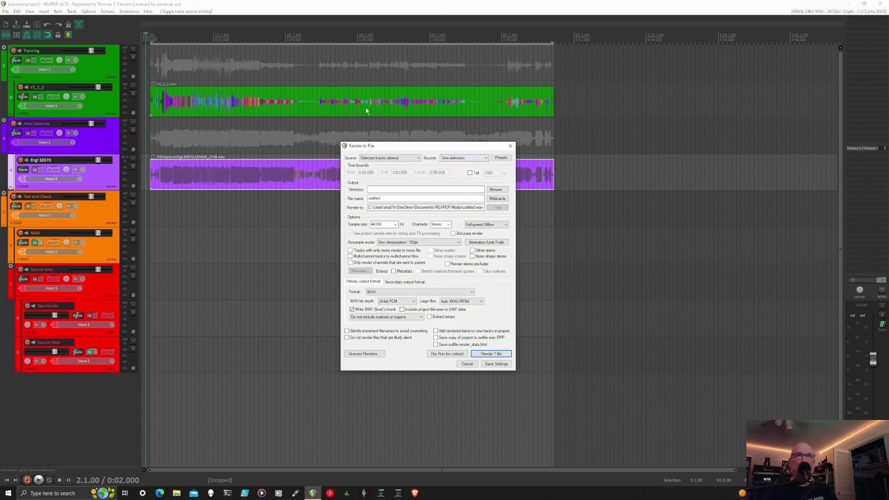
- Set the render to 48000 Hz, Mono channels, with Write BWF chunk turned off
{"action": "double_click", "coordinate": [379, 200]}
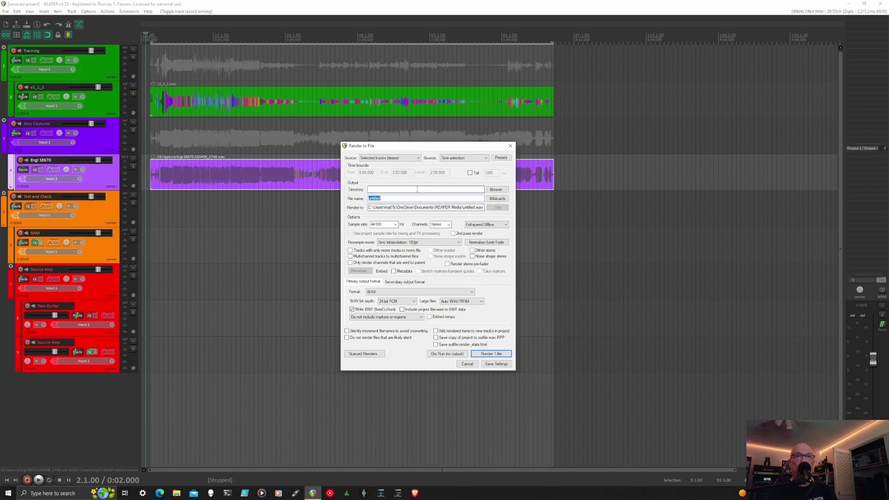
{"action": "left_click", "coordinate": [391, 224]}
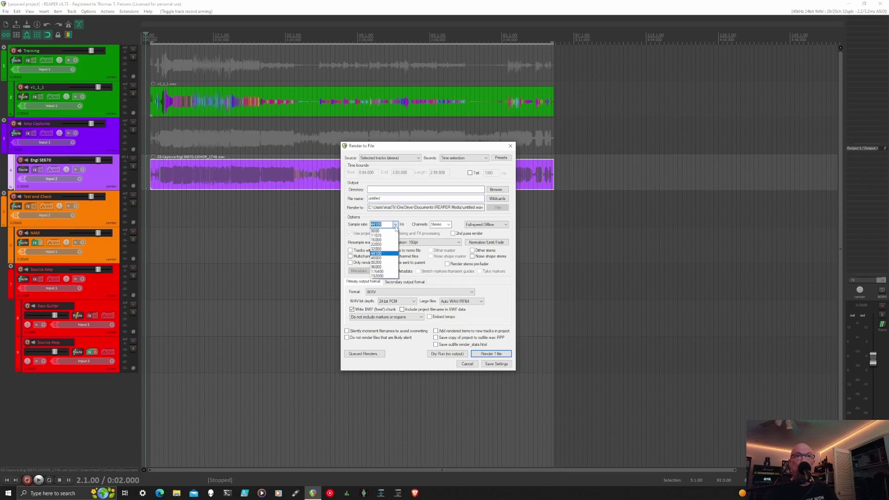
{"action": "left_click", "coordinate": [385, 258]}
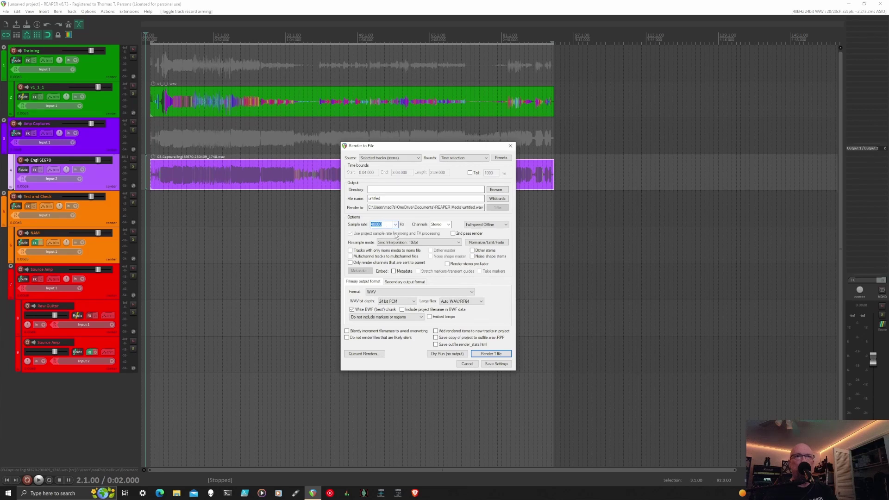
{"action": "left_click", "coordinate": [440, 225]}
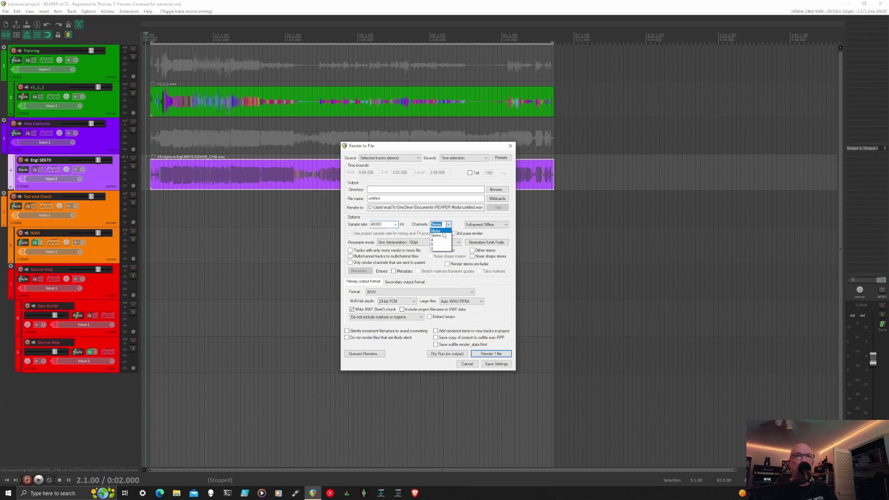
{"action": "left_click", "coordinate": [437, 231]}
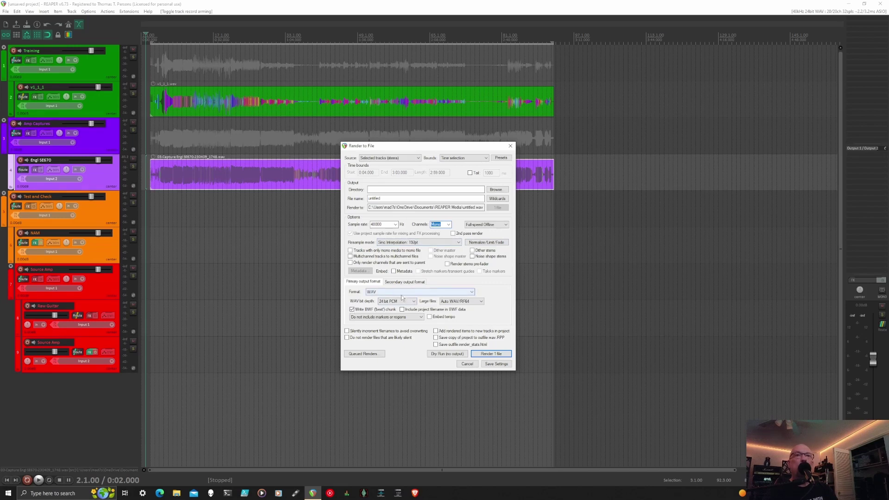
{"action": "left_click", "coordinate": [352, 309]}
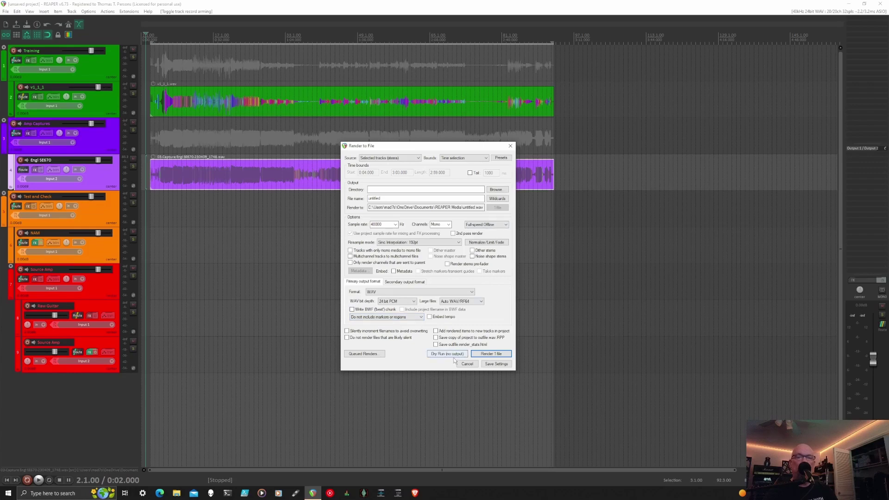
- Start rendering 1 file, cancel the running render, and close the Render to File dialog
{"action": "left_click", "coordinate": [491, 355]}
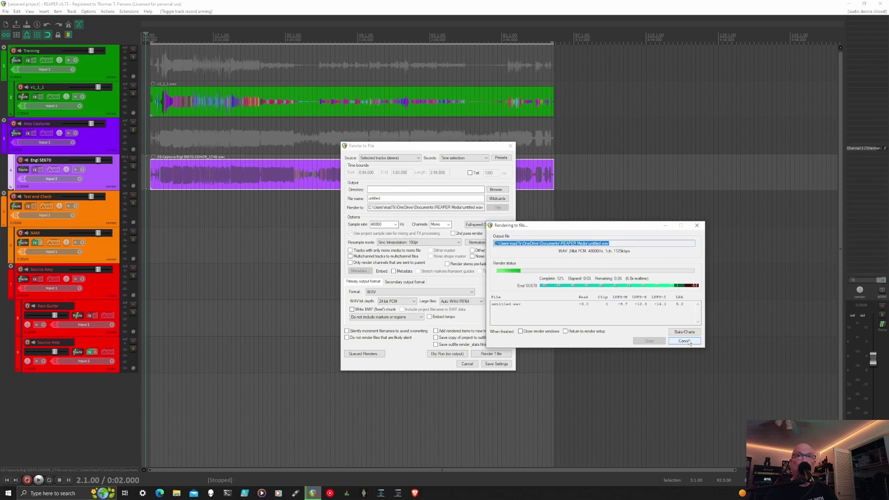
{"action": "left_click", "coordinate": [686, 341]}
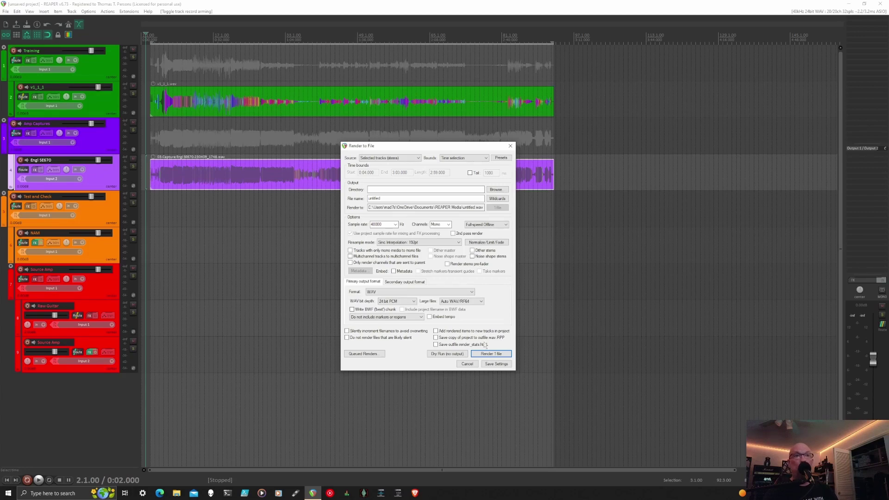
{"action": "left_click", "coordinate": [510, 146]}
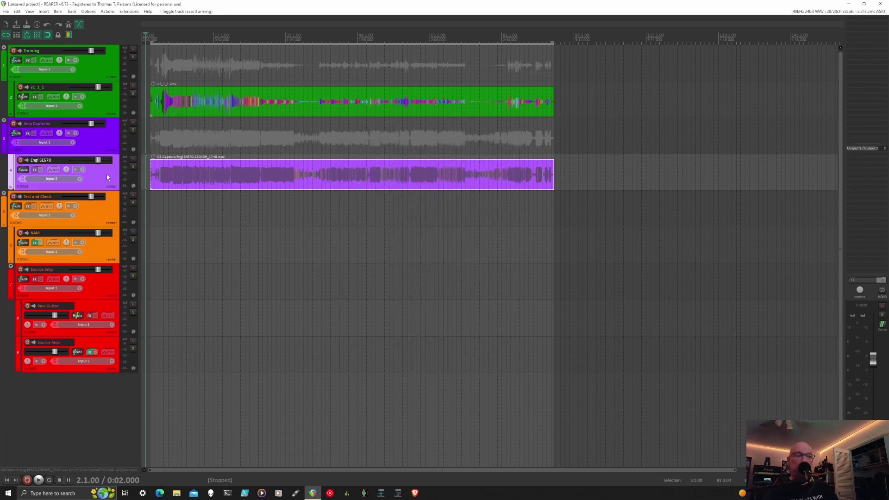
- Insert a new track into the Amp Captures folder below Engl SE670 and name it 'Marshall'
{"action": "key", "text": "ctrl+t"}
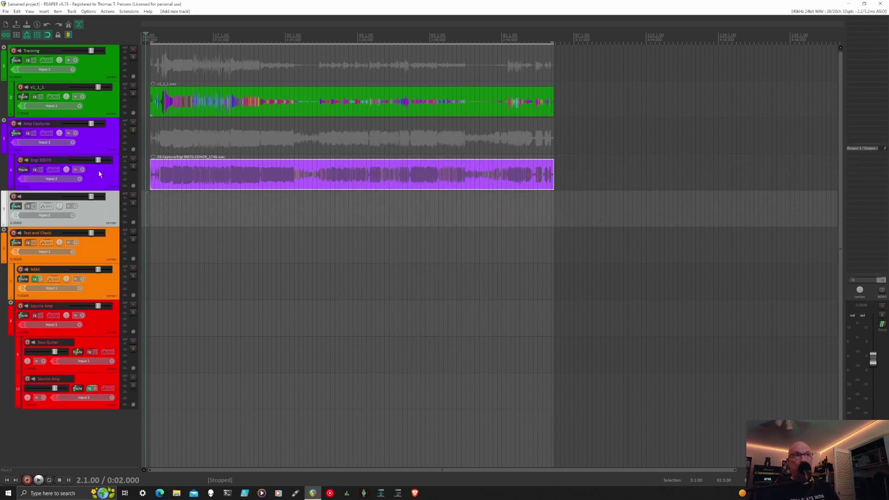
{"action": "left_click_drag", "start_coordinate": [8, 202], "coordinate": [32, 183]}
{"action": "double_click", "coordinate": [63, 197]}
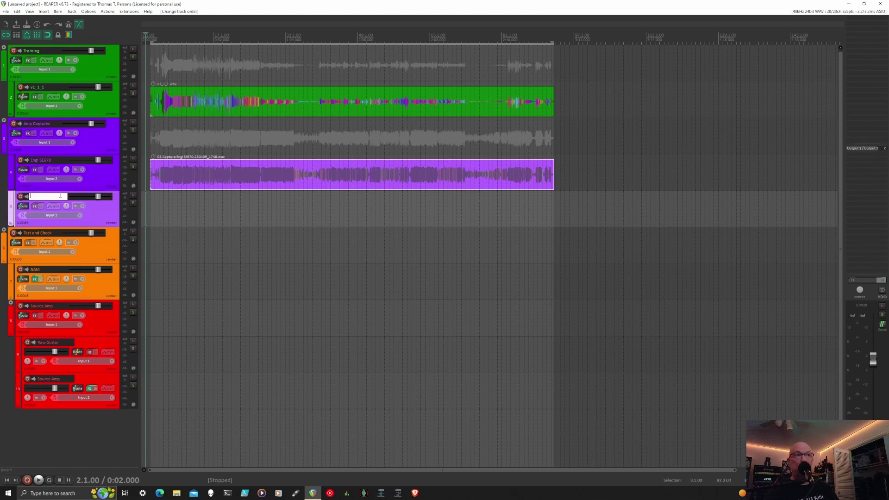
{"action": "type", "text": "Marsh"}
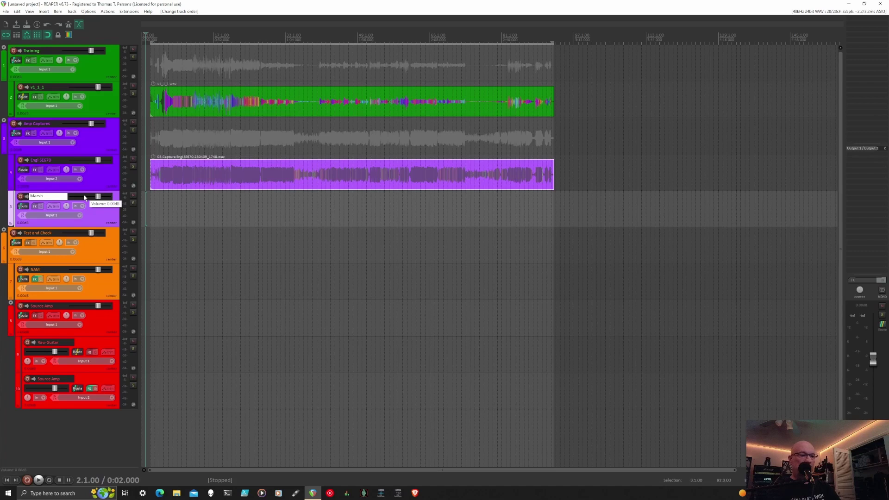
{"action": "type", "text": "all"}
{"action": "key", "text": "Return"}
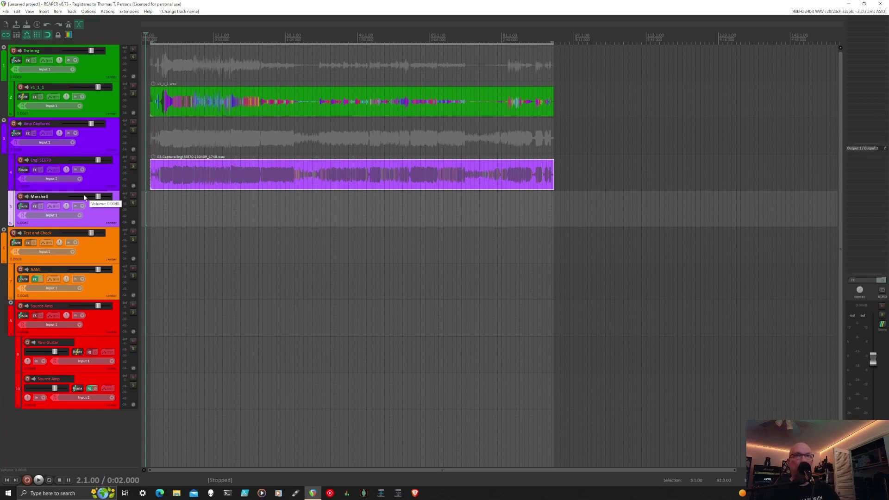
{"action": "left_click", "coordinate": [105, 182]}
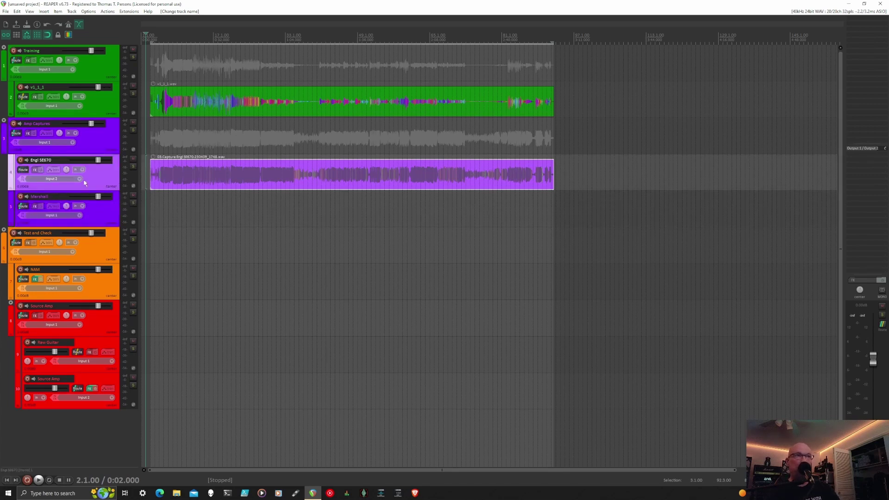
{"action": "left_click", "coordinate": [90, 197]}
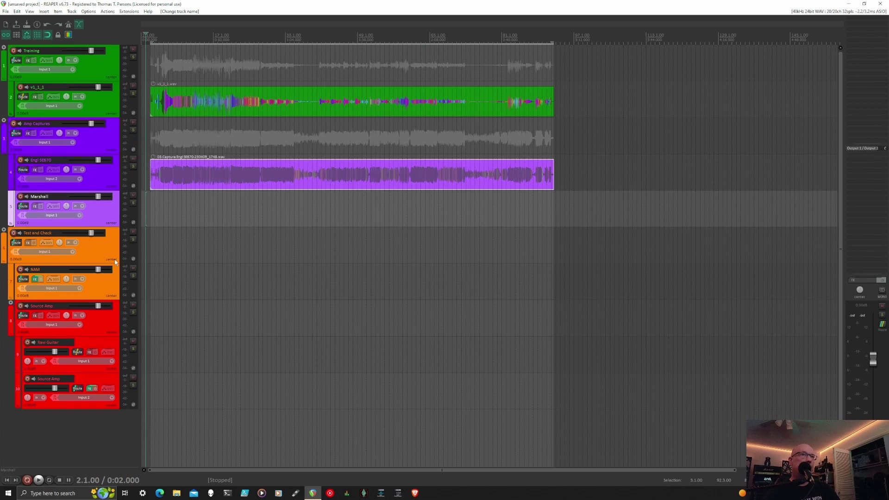